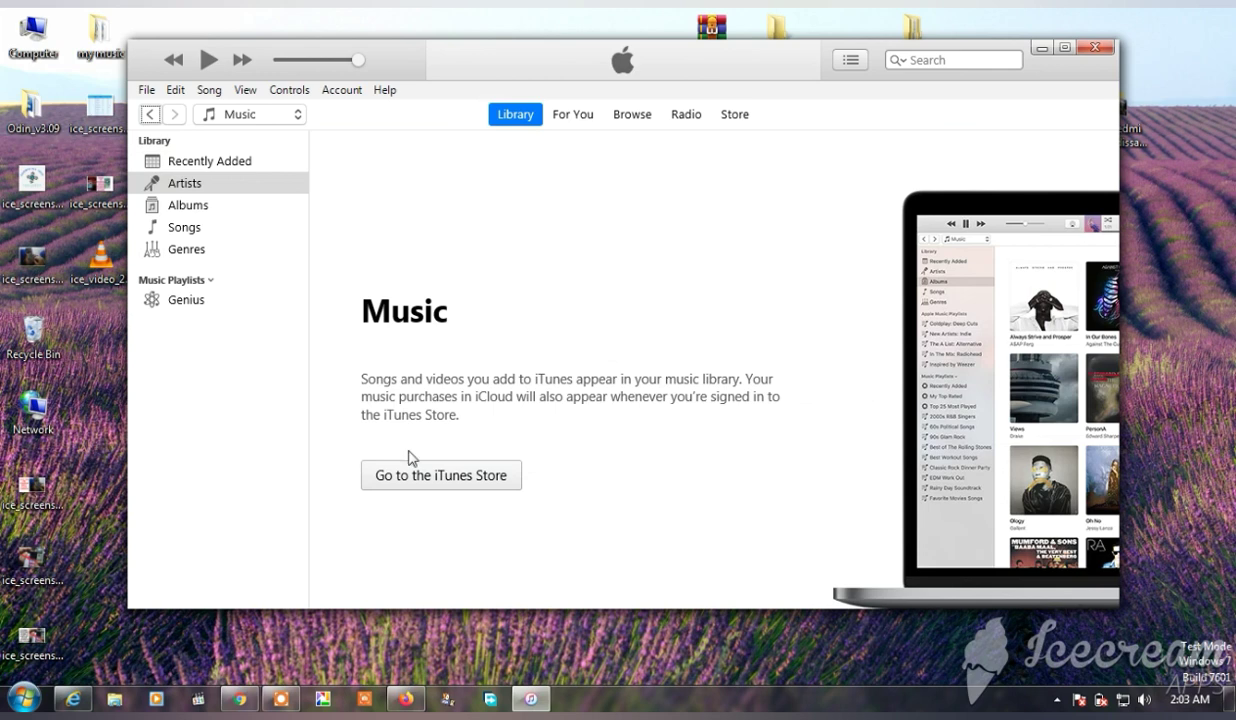
Close the iTunes window and launch iTunes again from the desktop
left_click(209, 95)
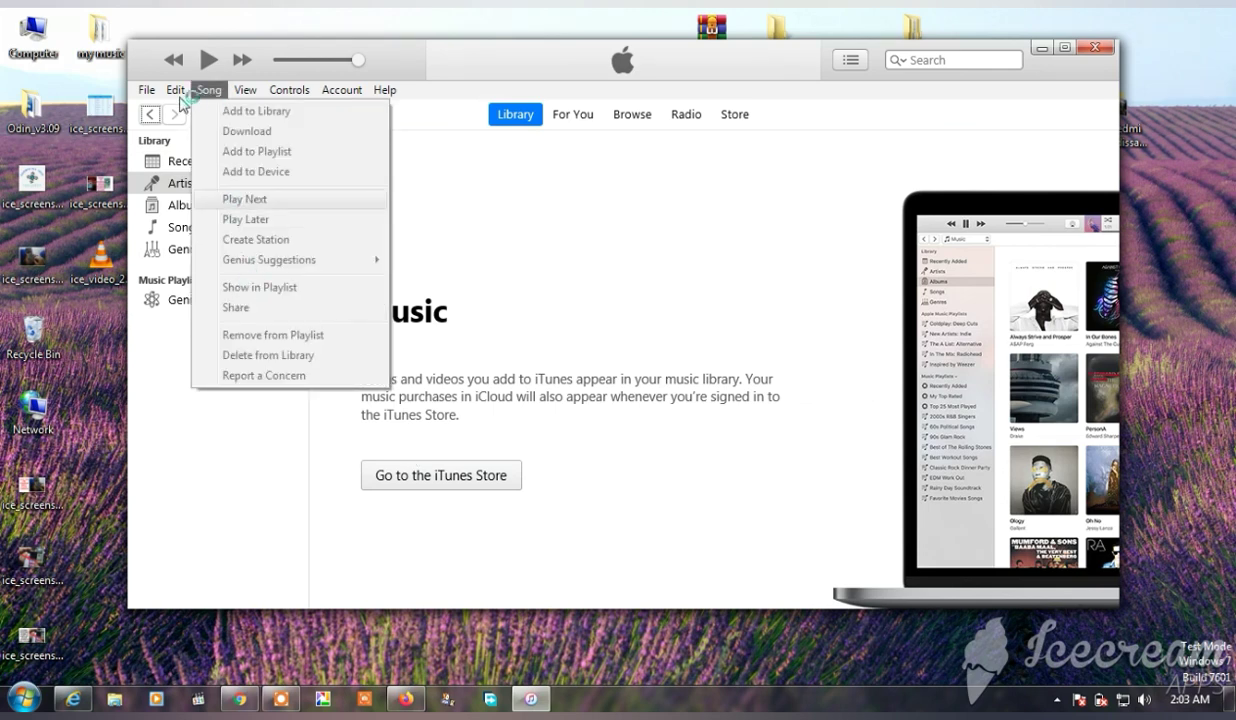
key("alt+F4")
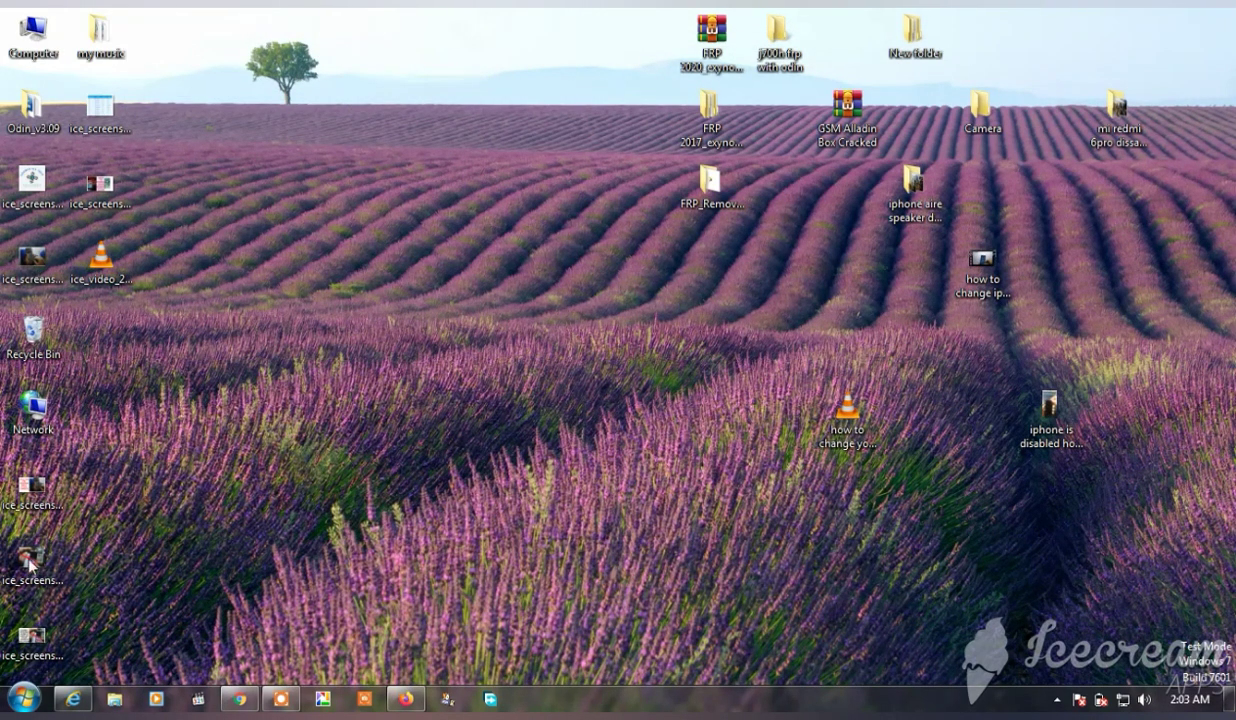
left_click(23, 697)
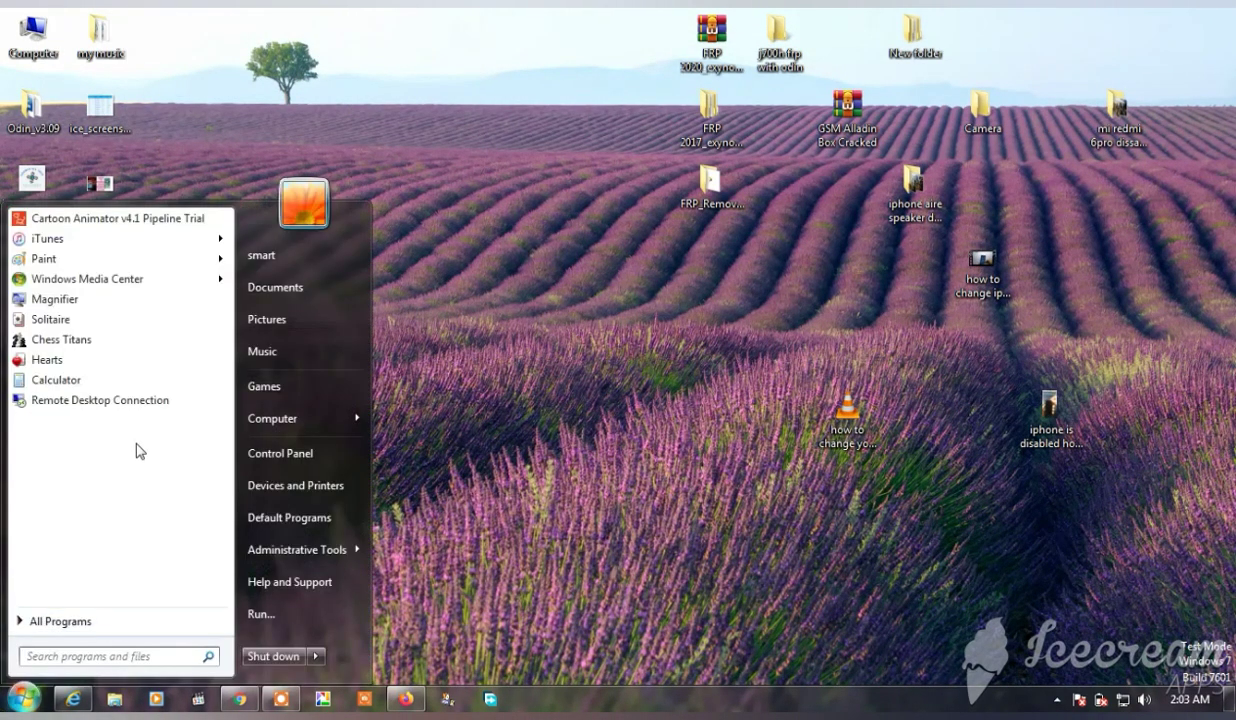
left_click(55, 250)
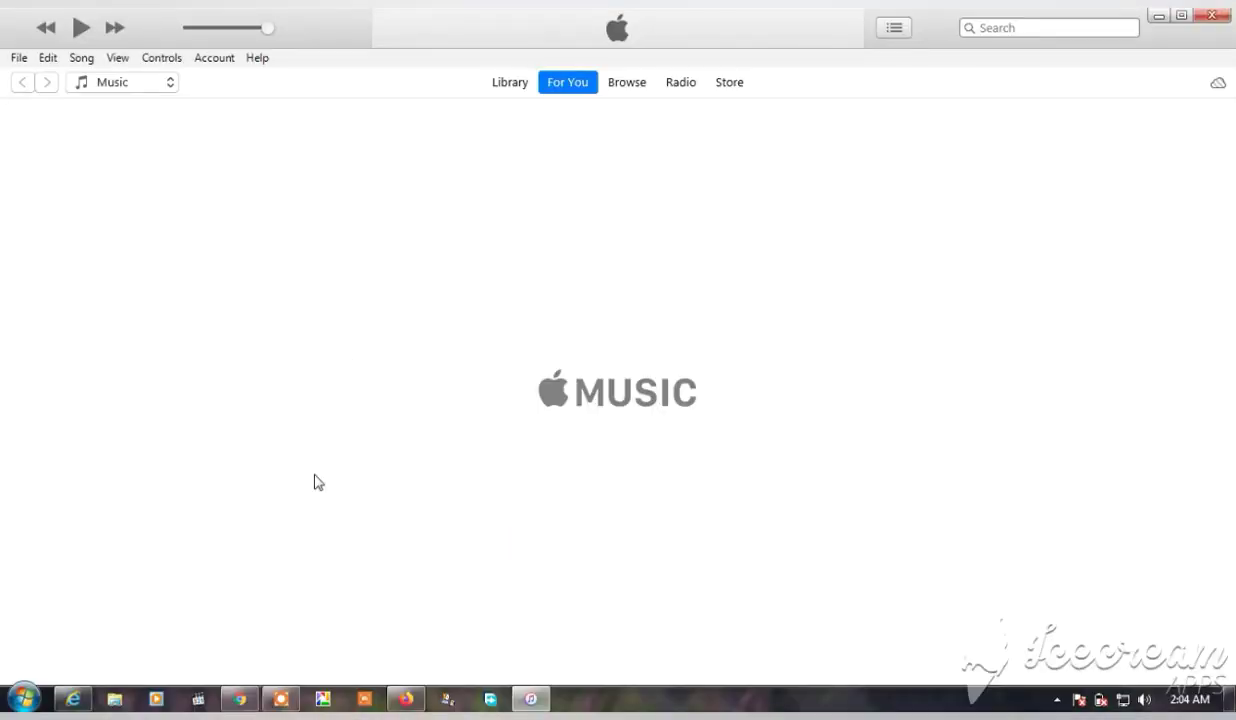
Start adding files to the library and browse to the Desktop folder through Favorites
left_click(82, 58)
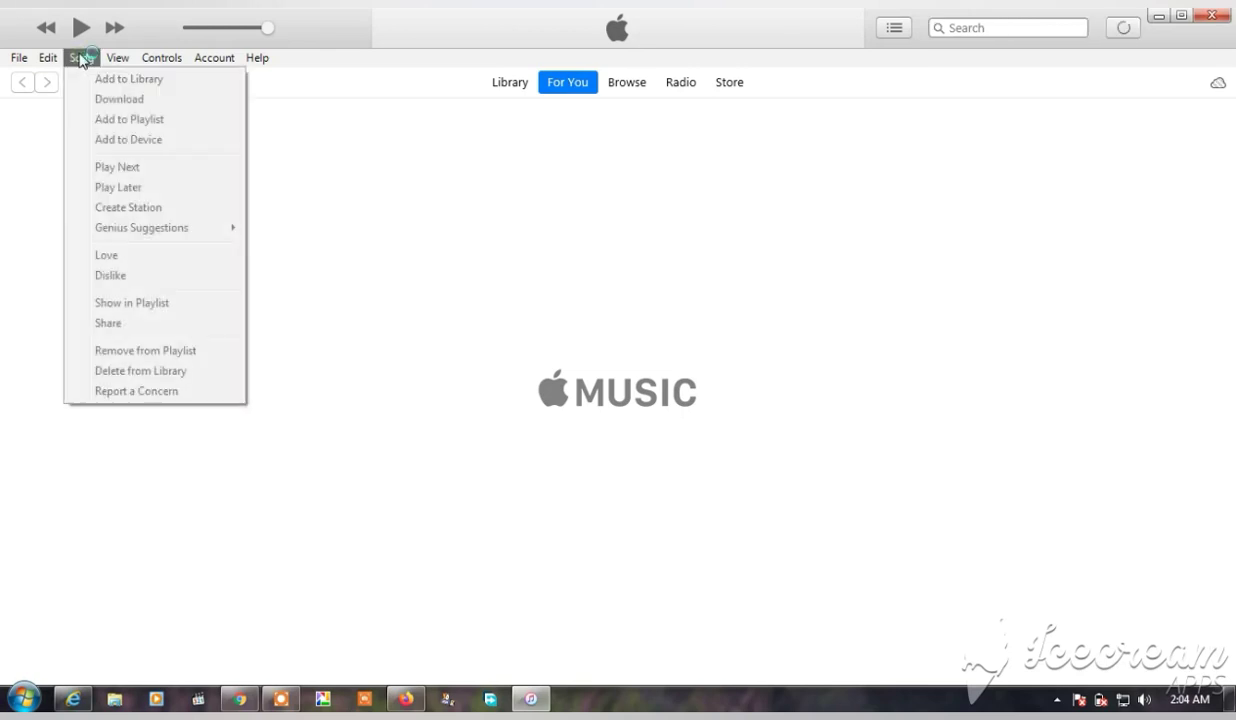
mouse_move(45, 62)
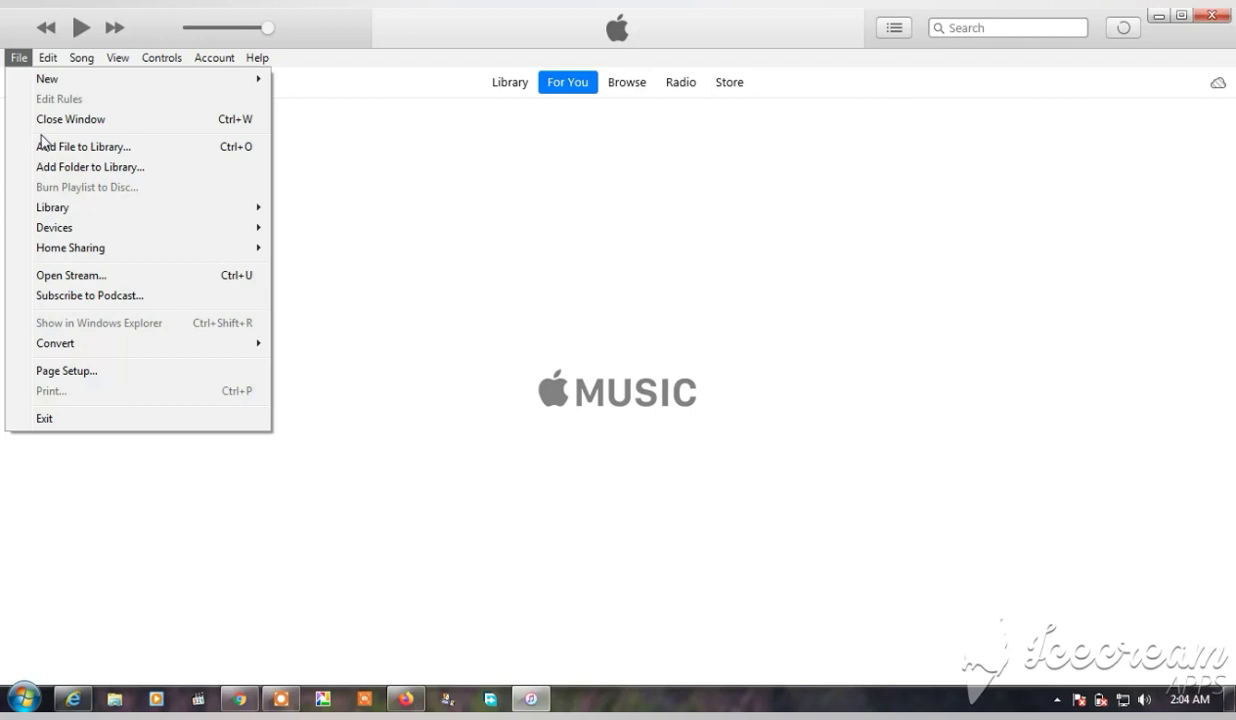
left_click(105, 148)
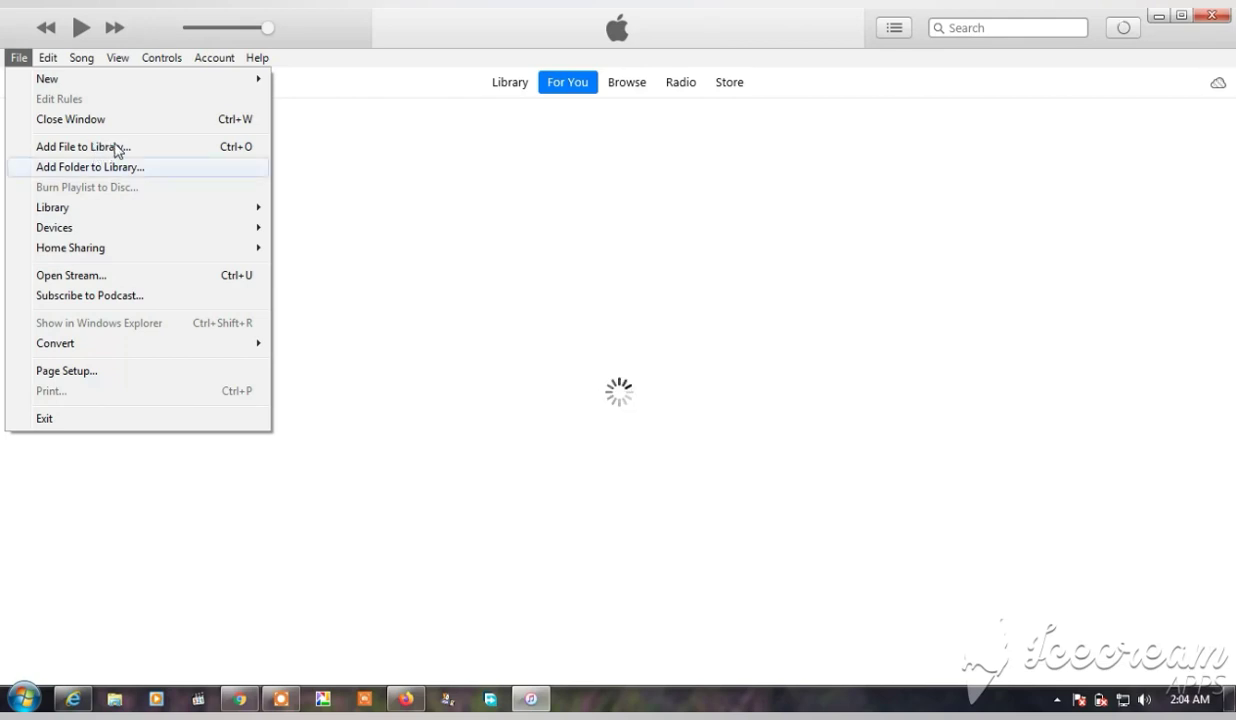
left_click(112, 148)
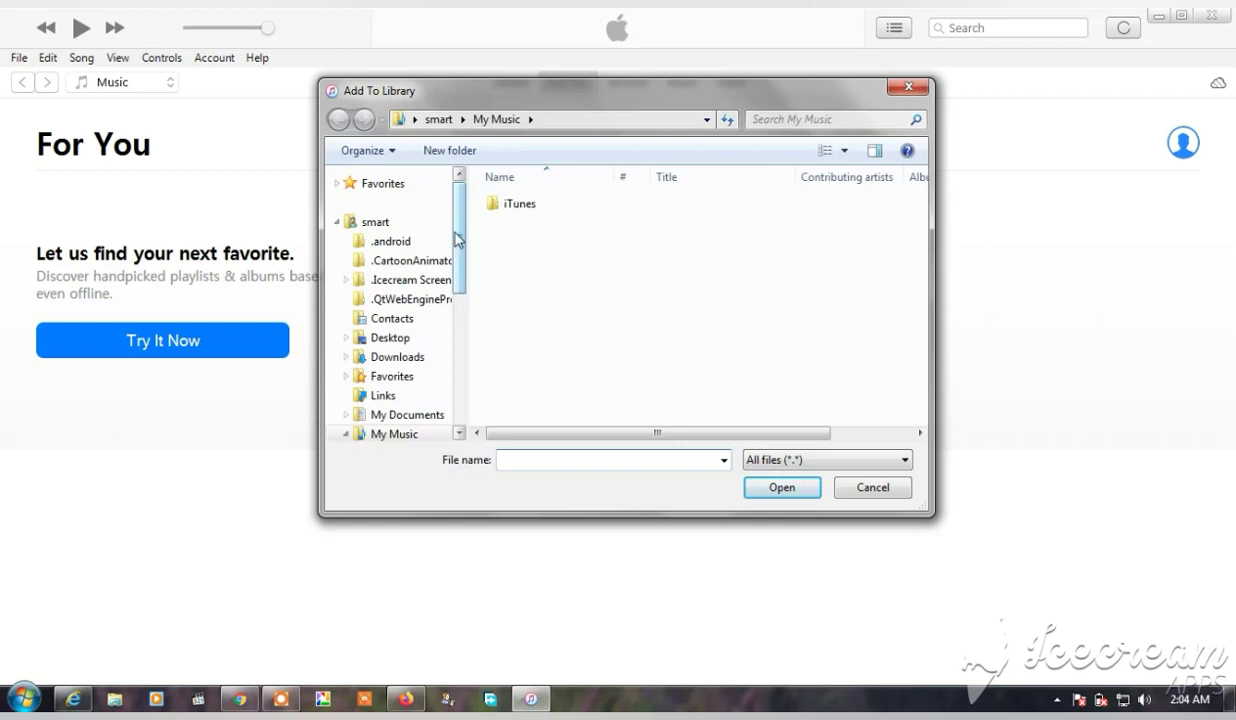
left_click_drag(455, 228, 455, 258)
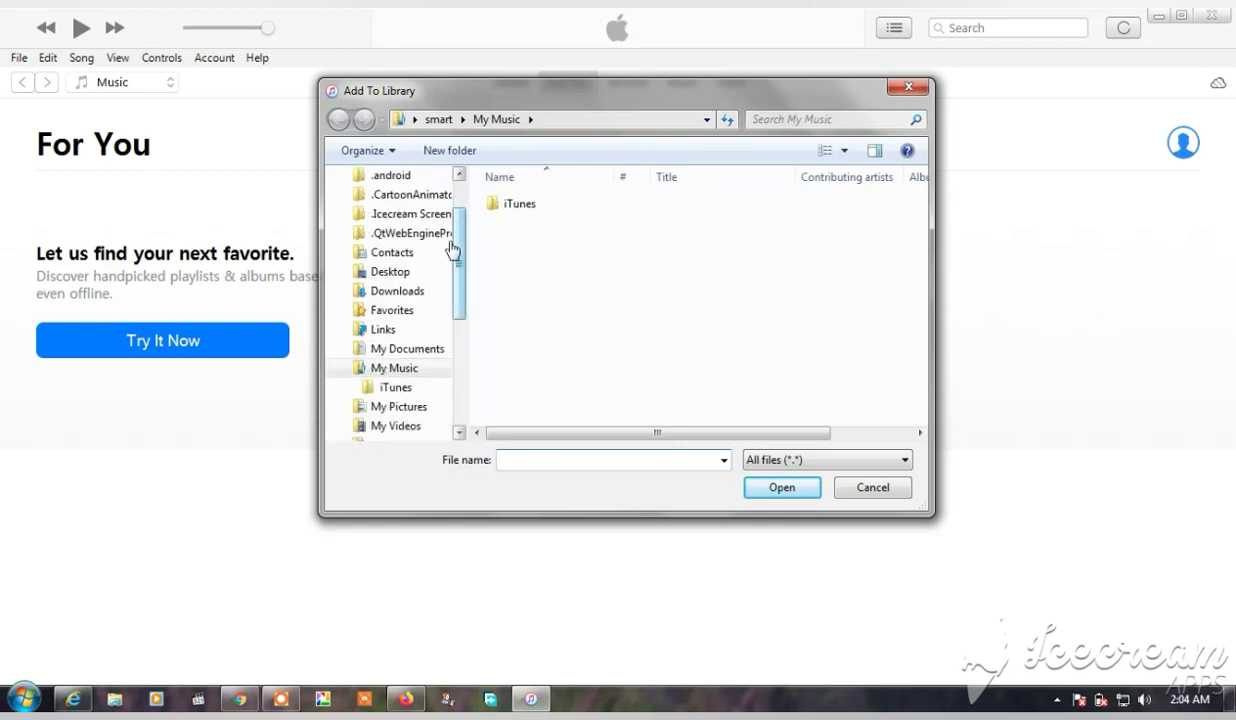
left_click(460, 188)
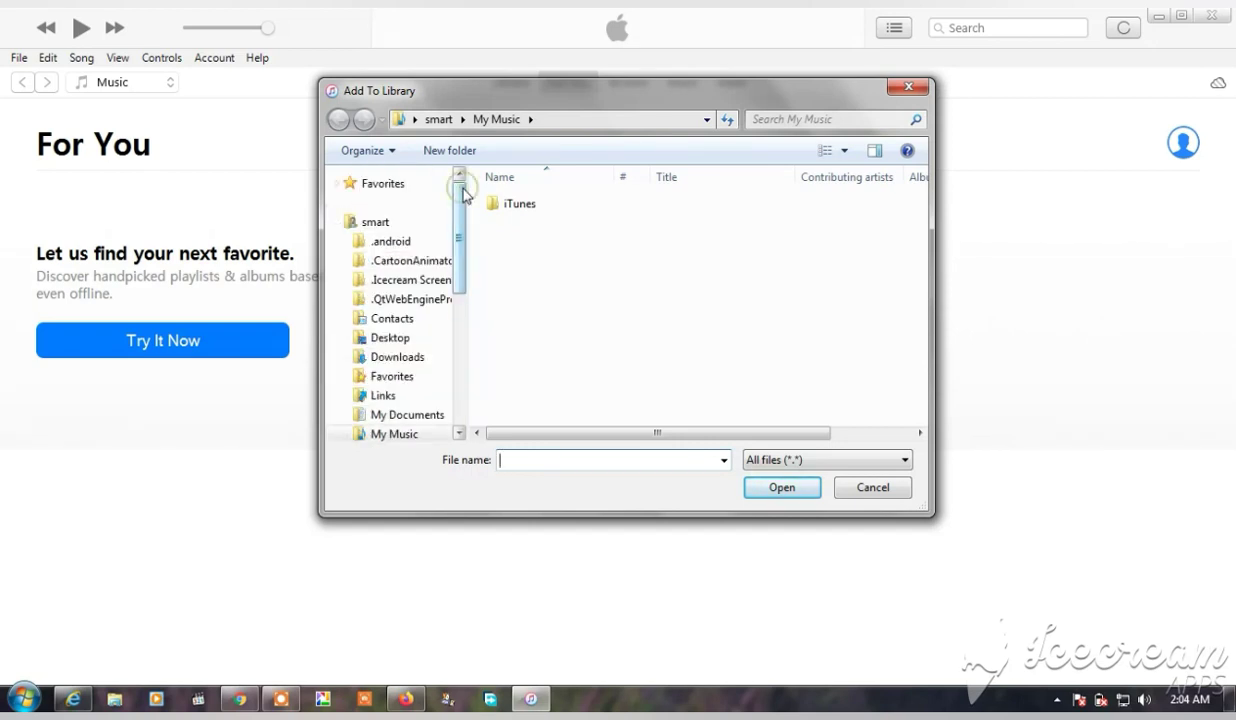
left_click(375, 186)
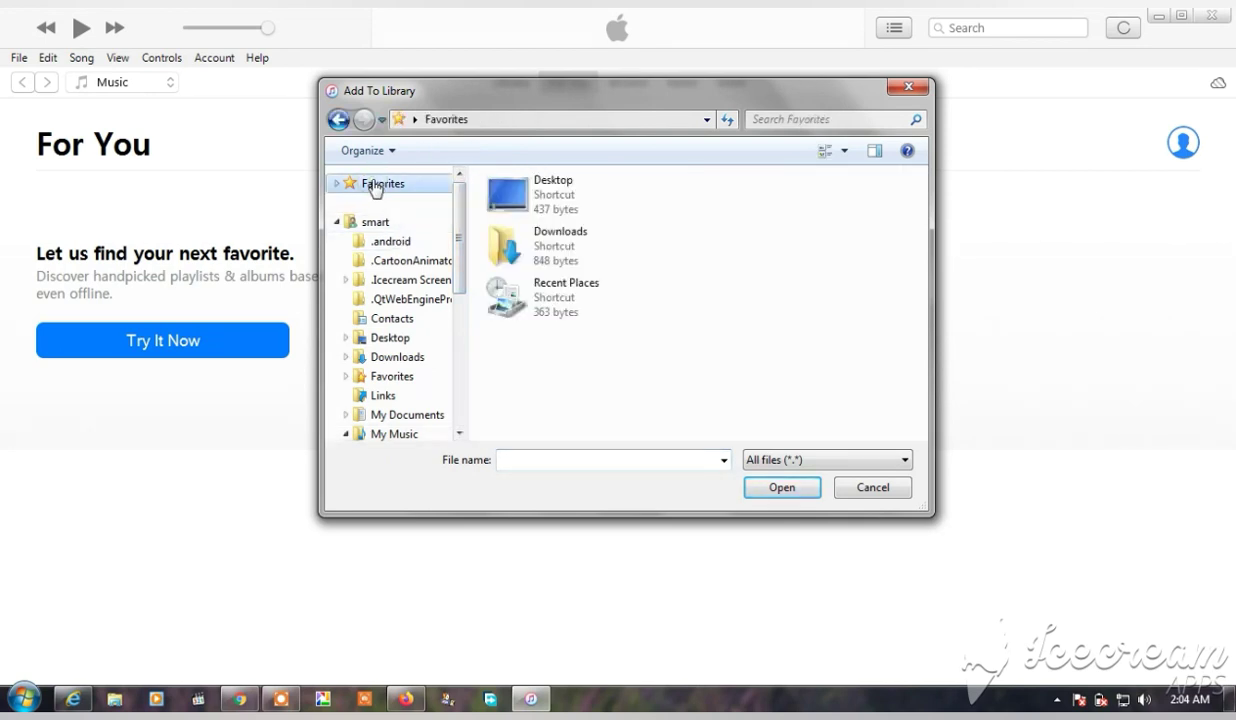
left_click(507, 203)
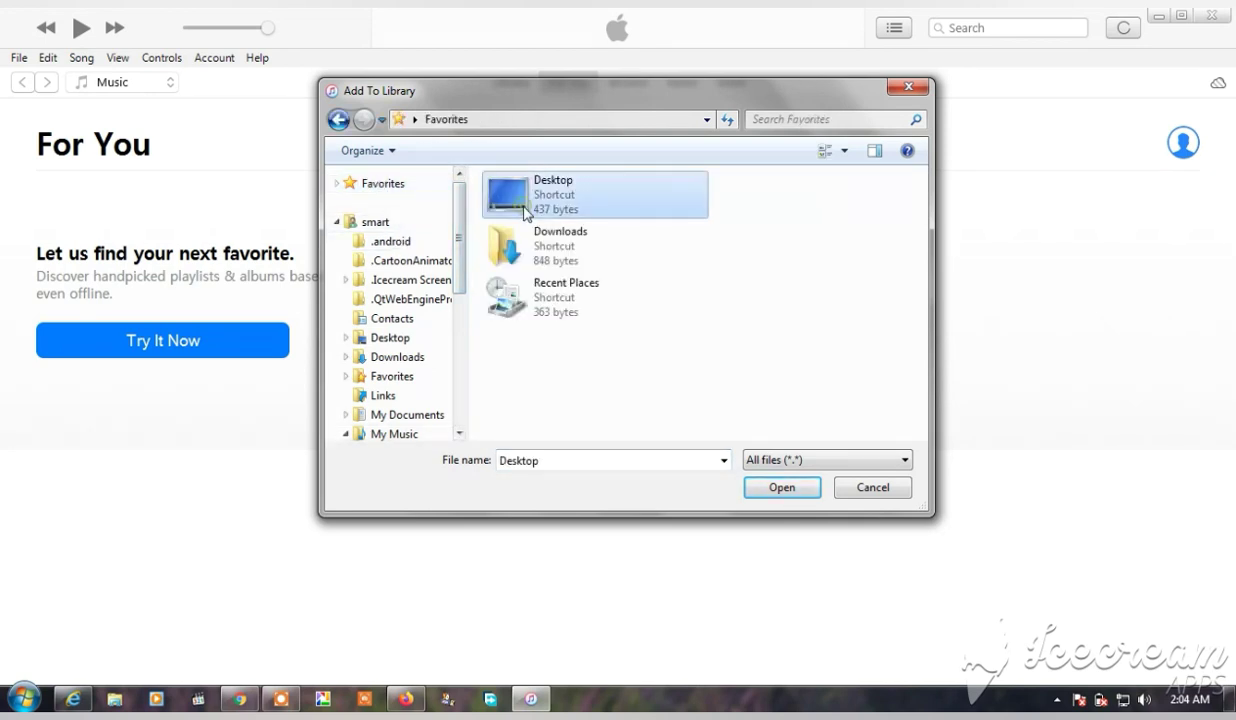
double_click(506, 200)
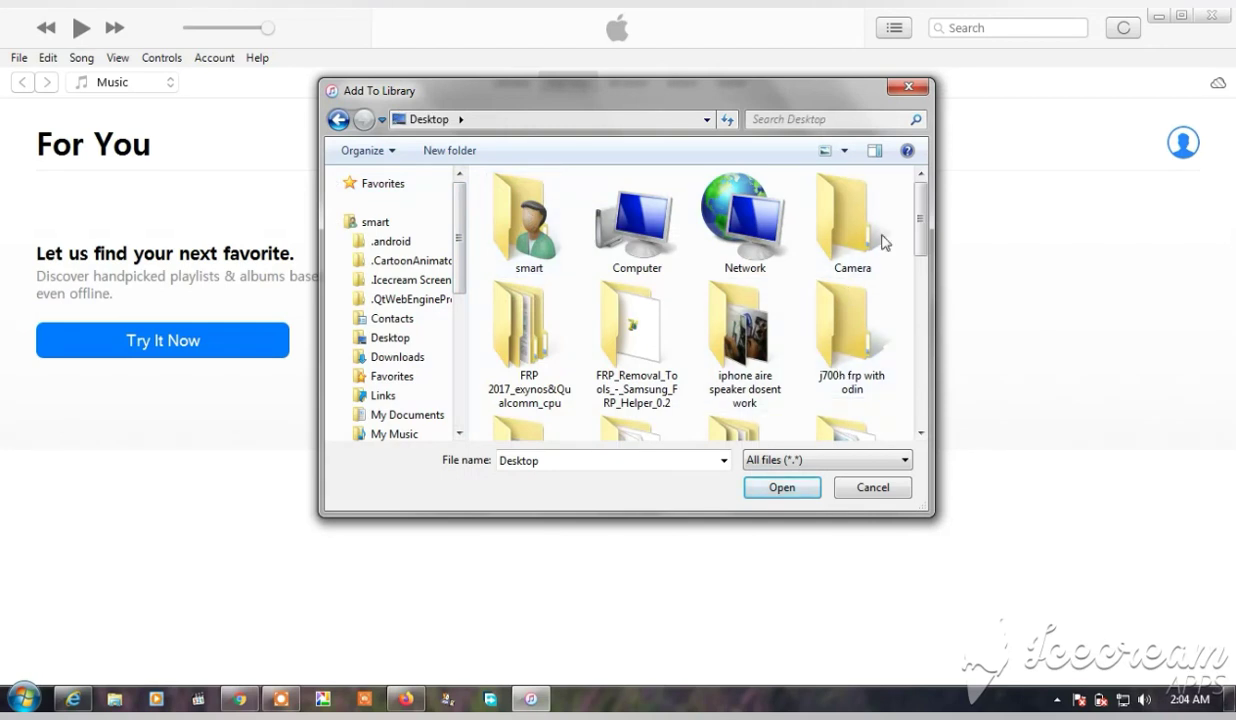
Select the first block of songs in the desktop's my music folder and add them to the library
left_click_drag(921, 216, 921, 288)
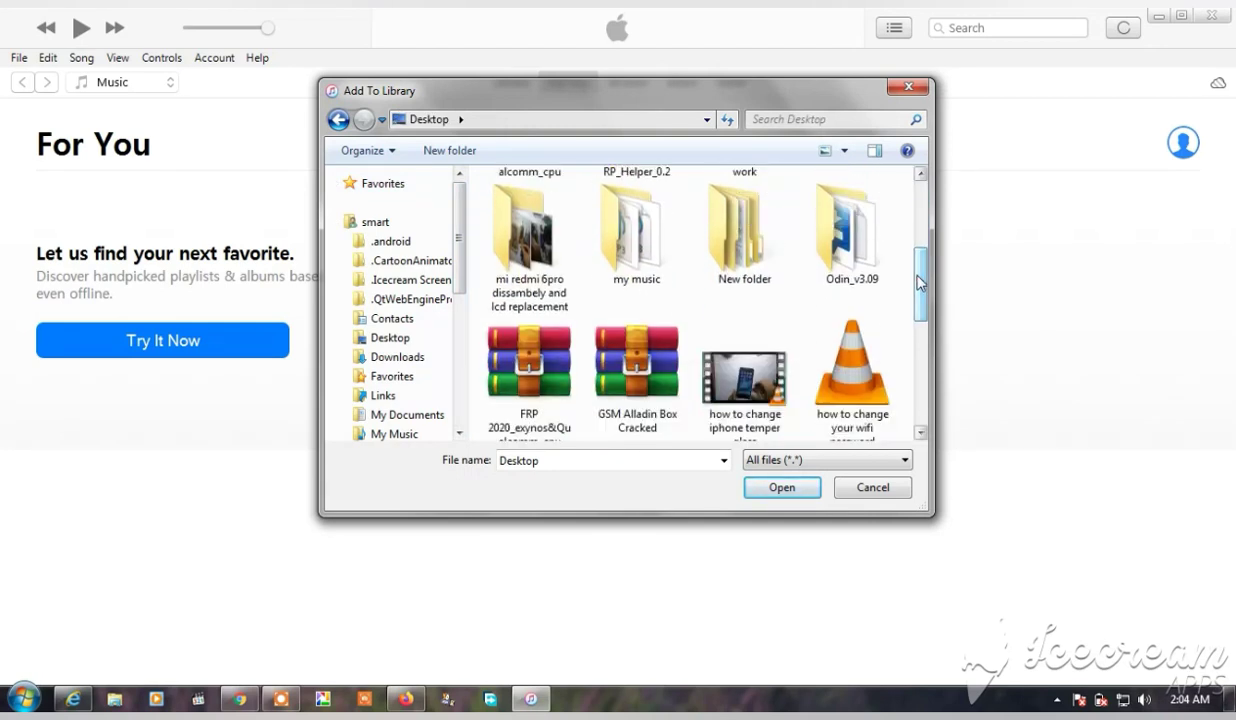
left_click(626, 212)
double_click(626, 212)
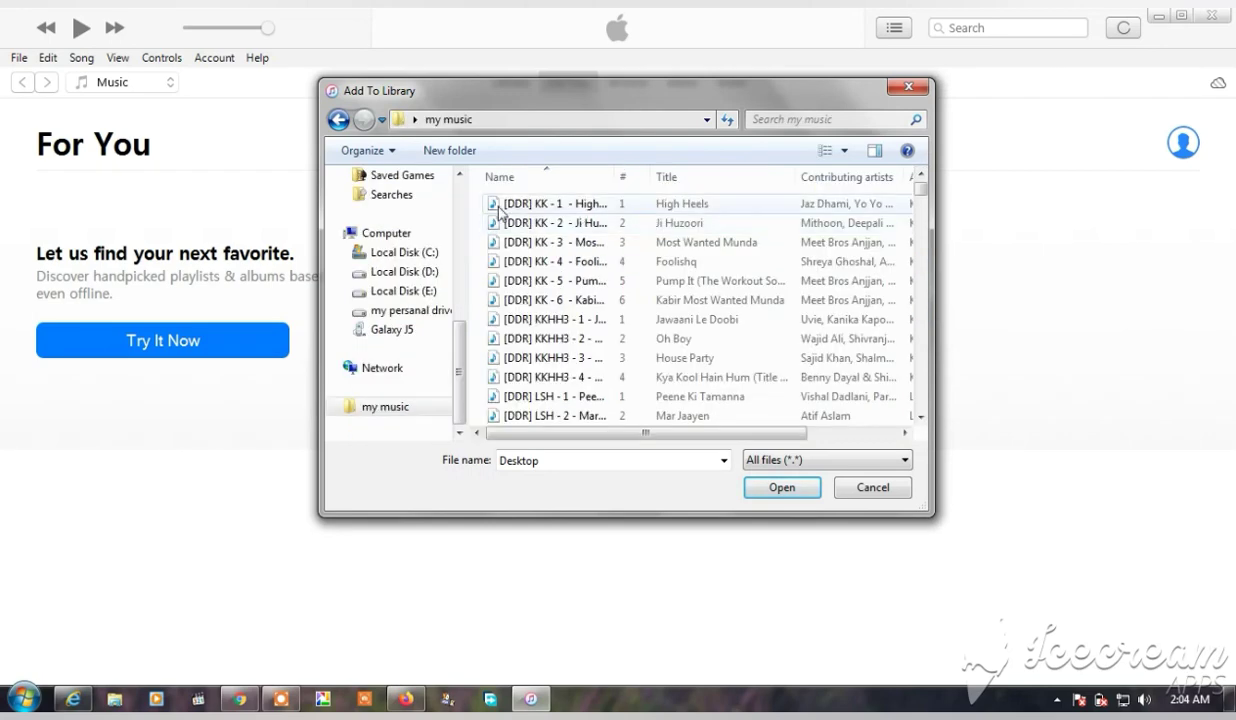
left_click_drag(478, 194, 745, 400)
left_click(778, 489)
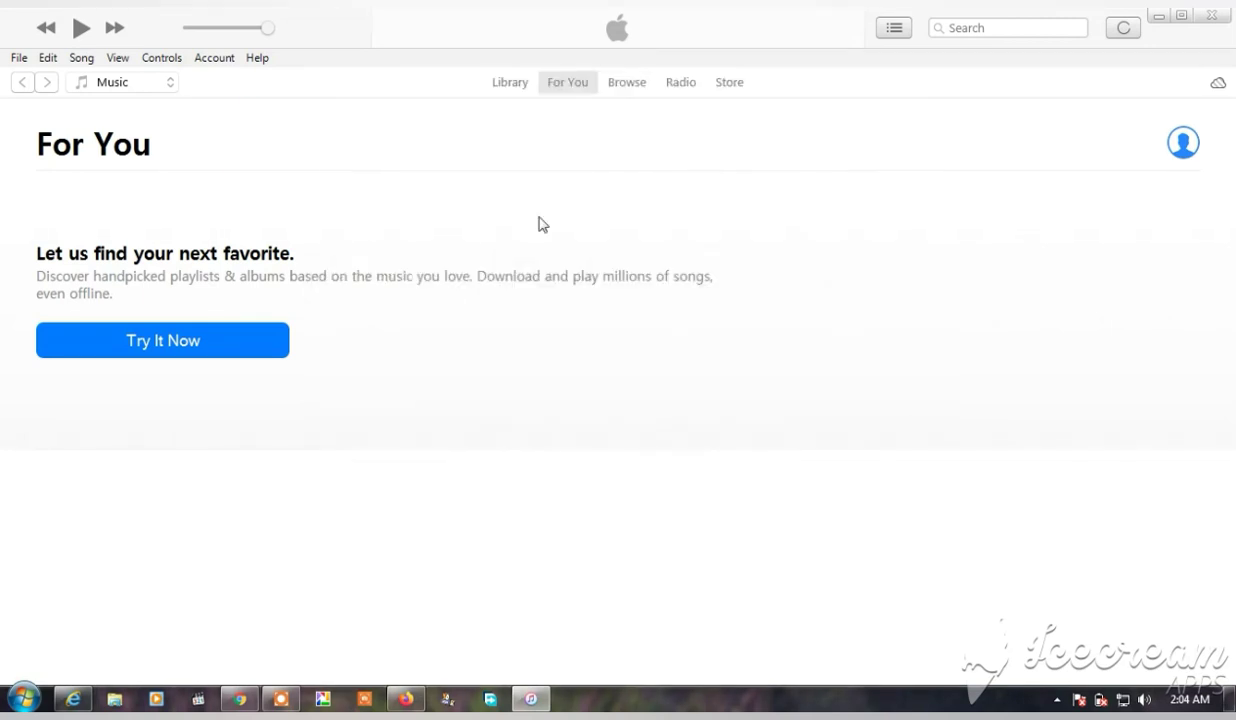
Switch from For You to the library's song list
left_click(80, 58)
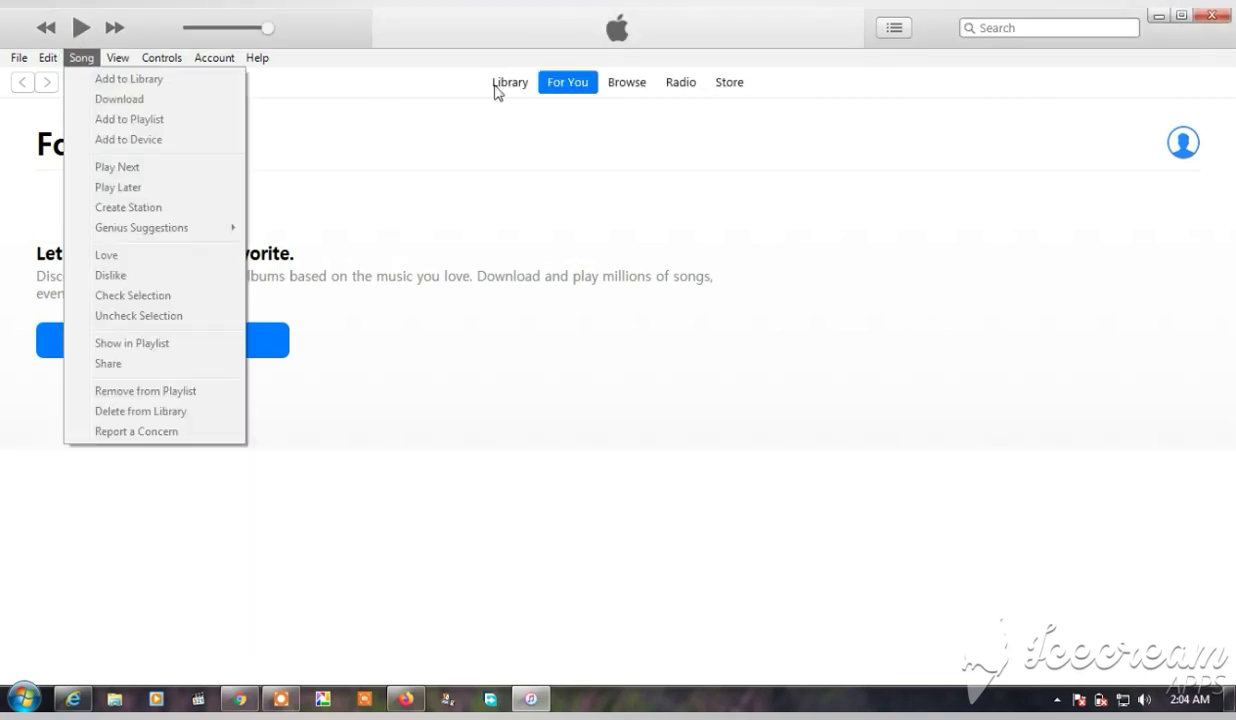
left_click(499, 87)
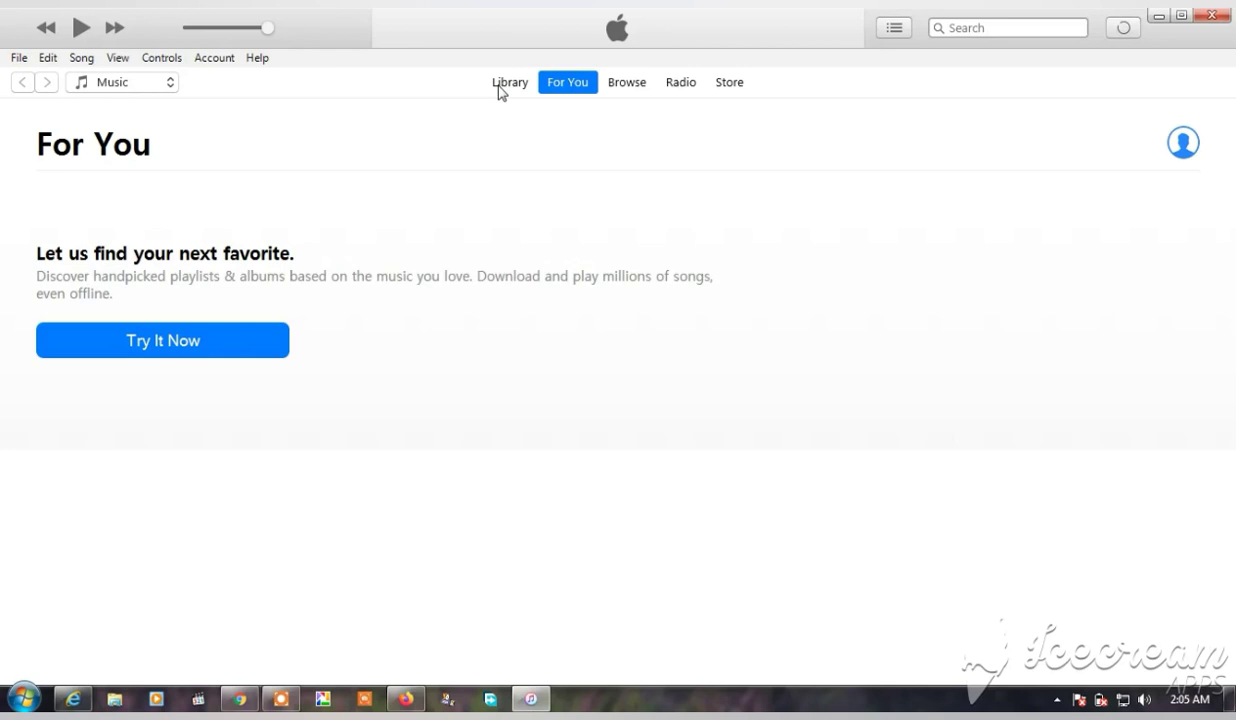
left_click(511, 85)
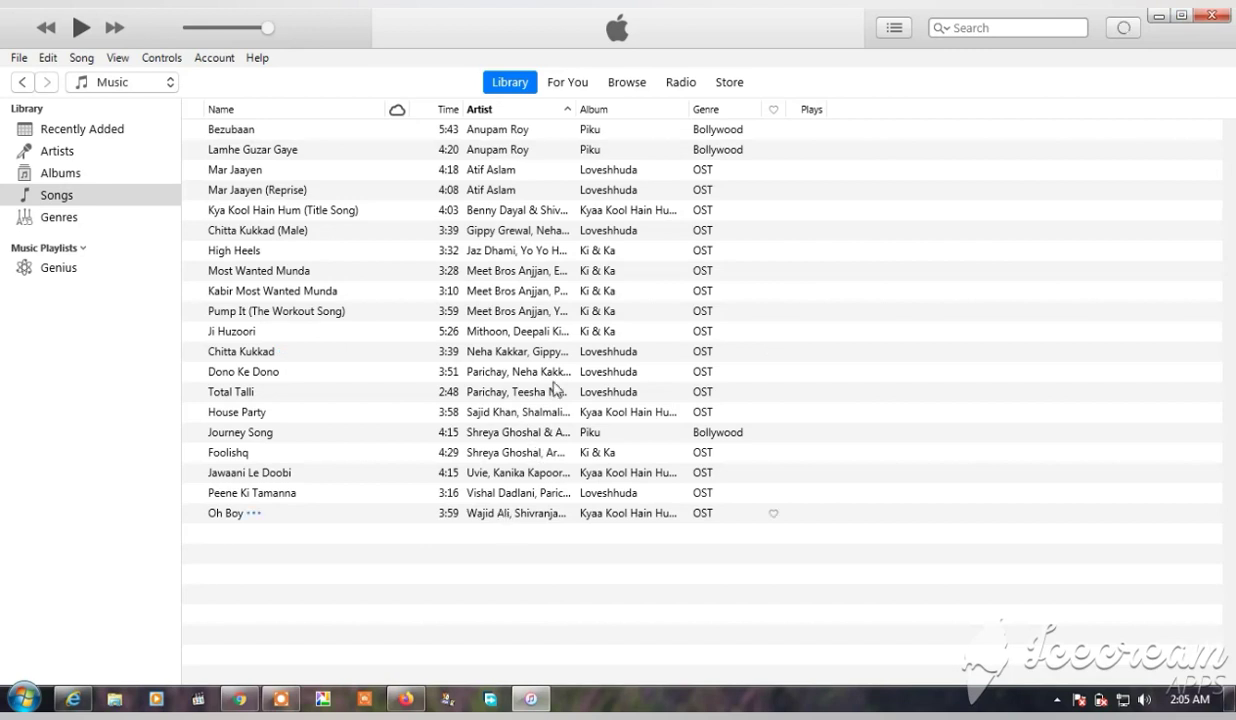
Play "Mar Jaayen (Reprise)" and "Pump It (The Workout Song)" from the library, and select "Ji Huzoori"
double_click(472, 192)
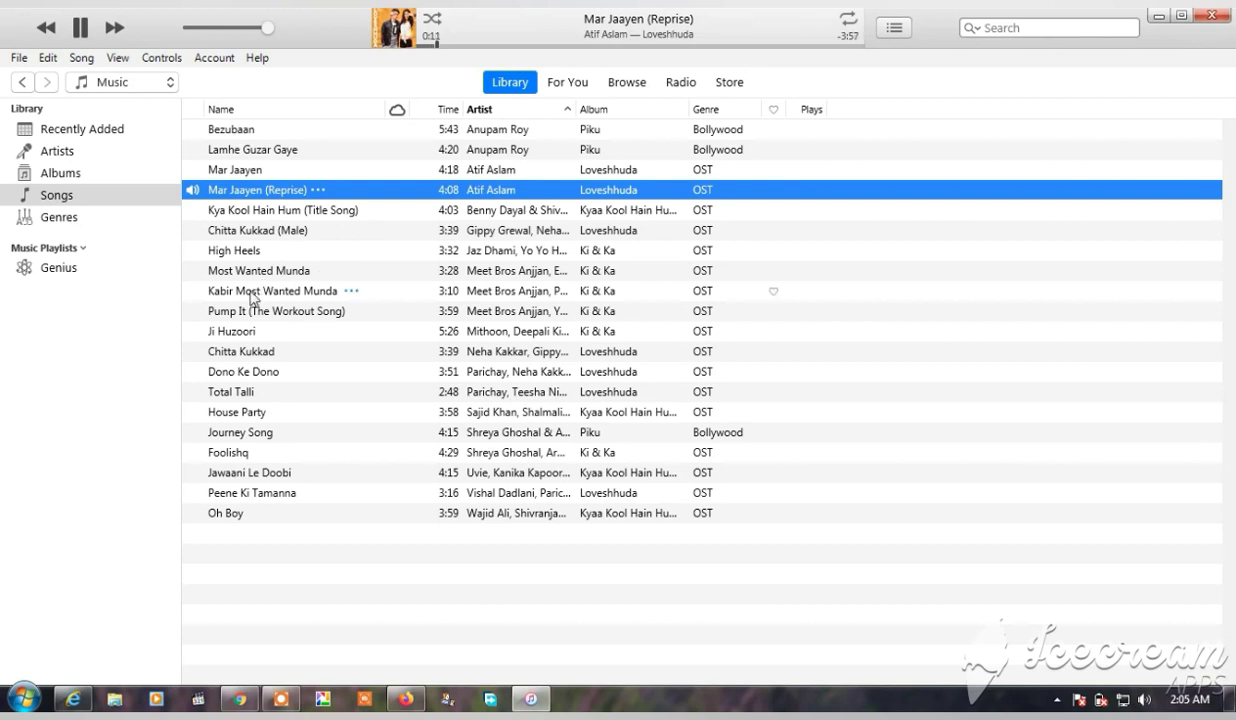
left_click(251, 436)
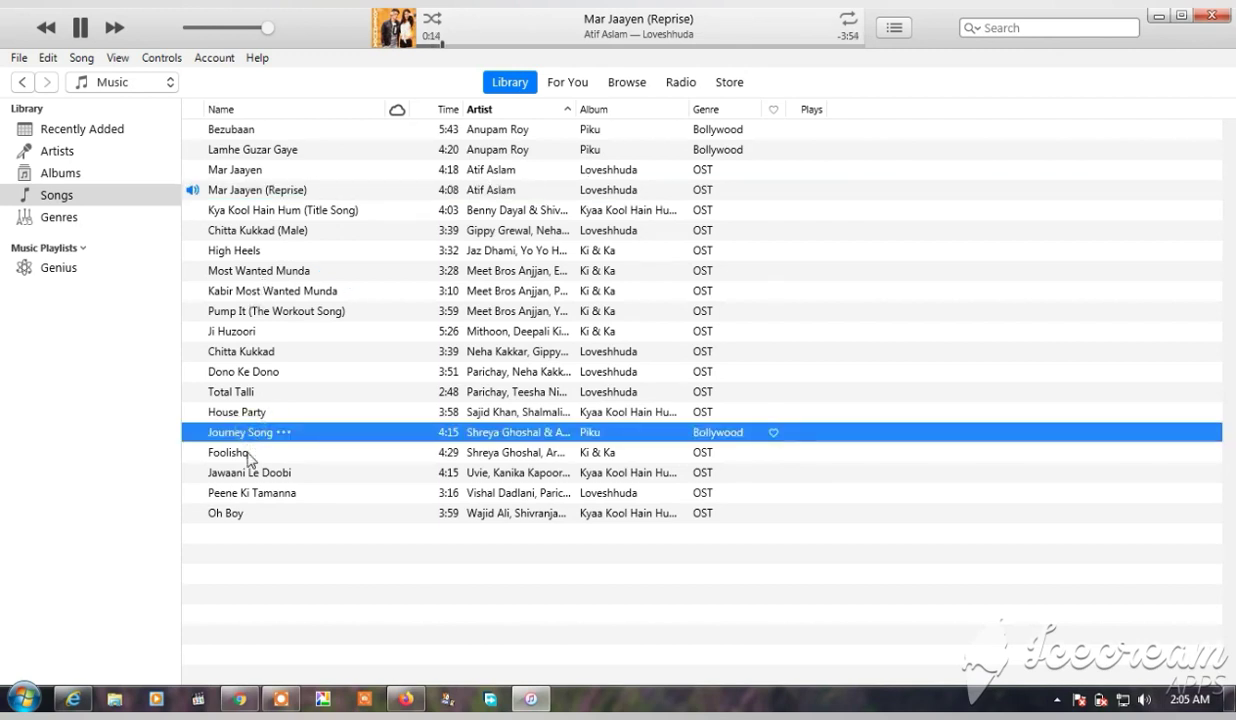
double_click(247, 312)
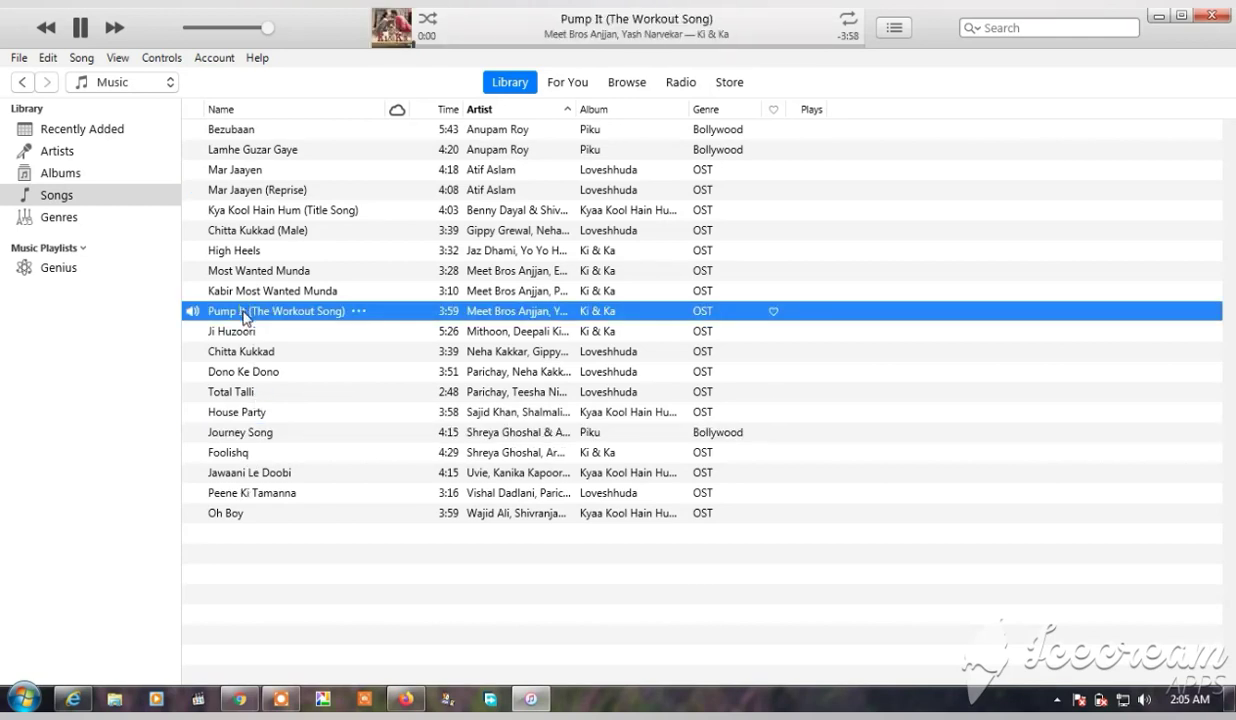
left_click(236, 334)
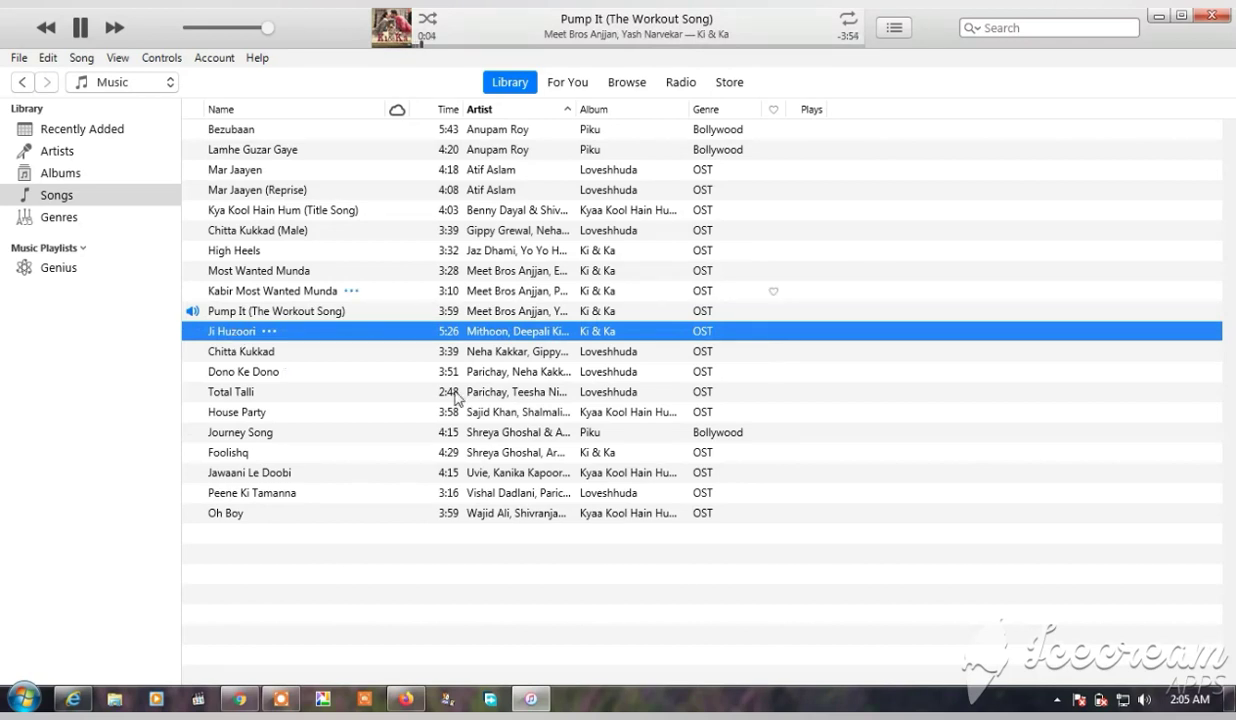
Play "Oh Boy" and "Peene Ki Tamanna" from the song list, and pause playback
double_click(456, 519)
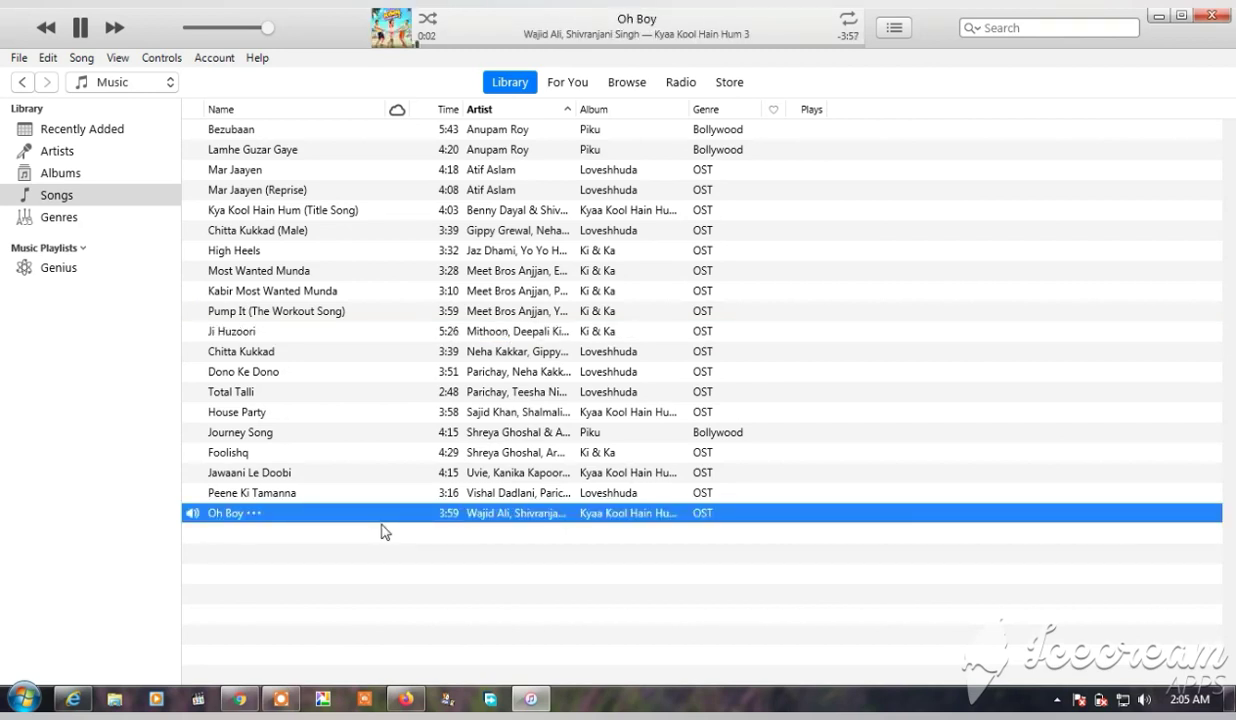
left_click(337, 498)
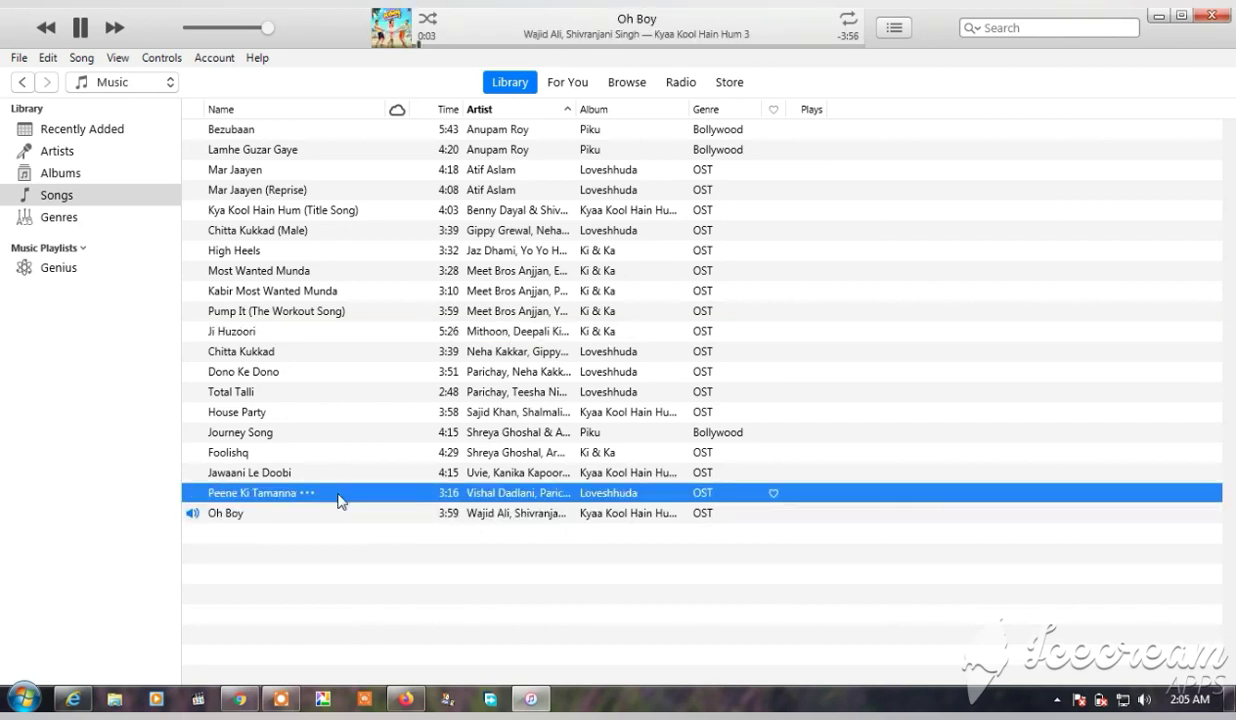
double_click(312, 492)
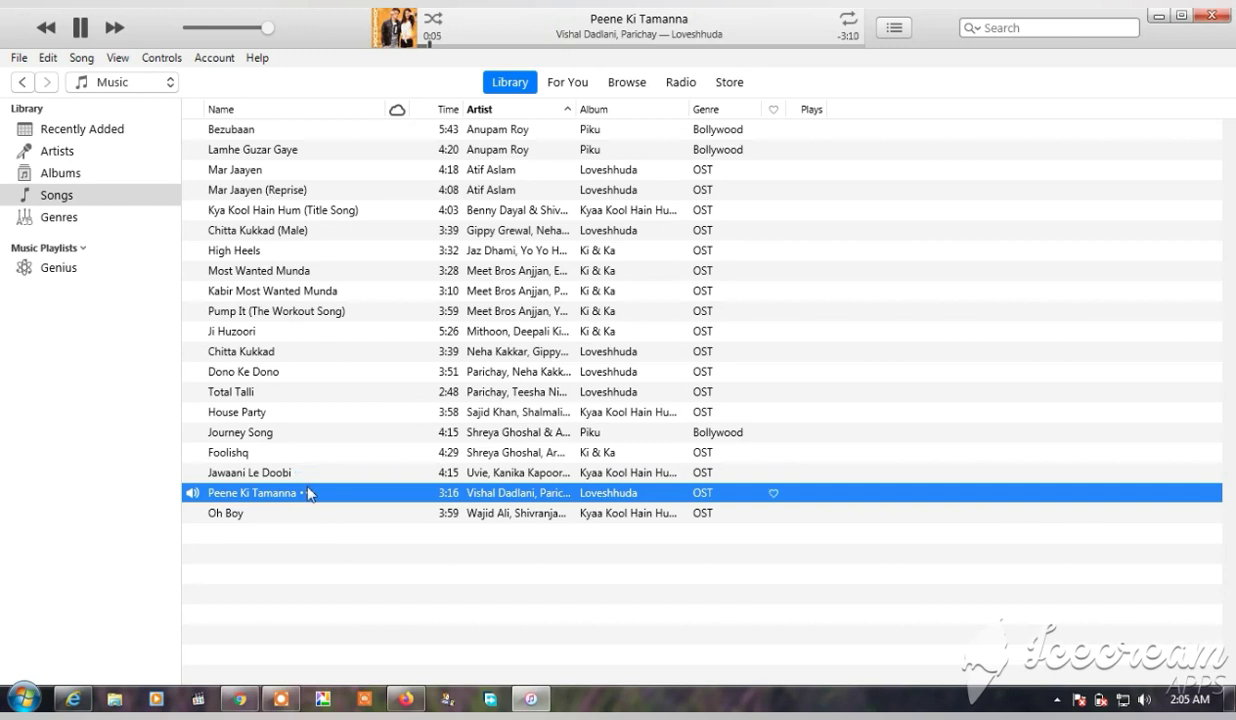
key("space")
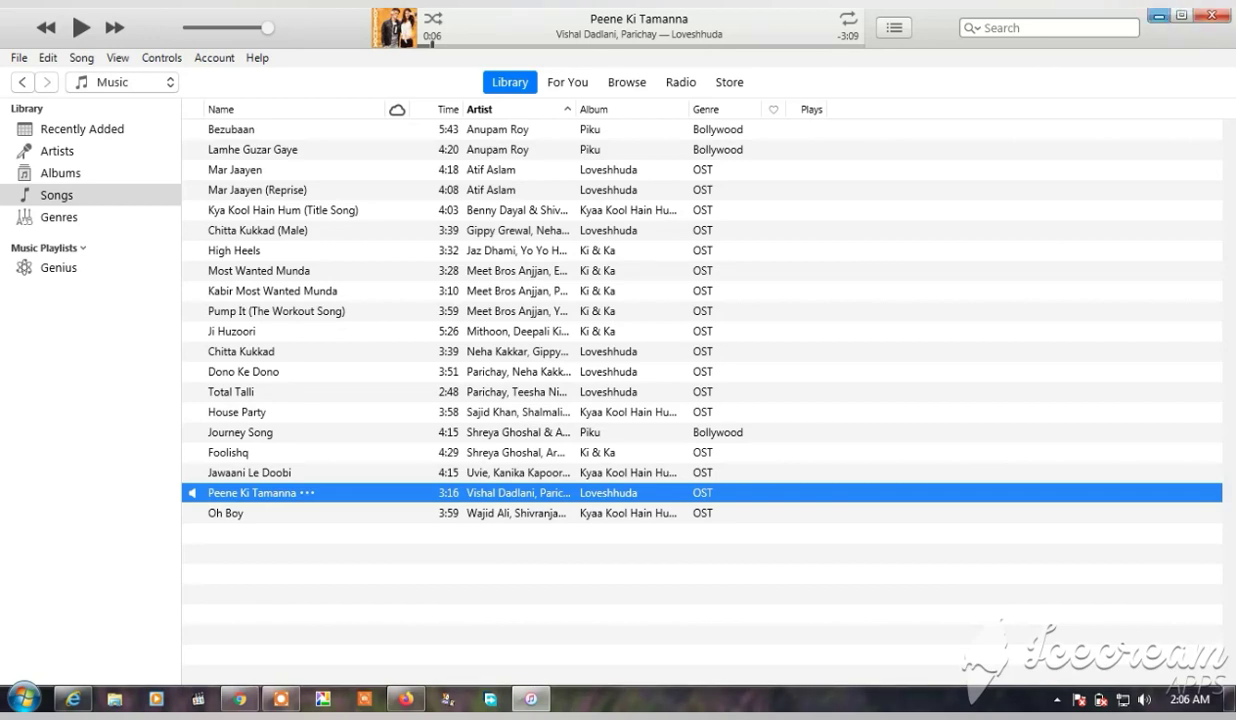
Restore the iTunes window to a narrower size and move it aside to uncover the desktop icons
key("super+Down")
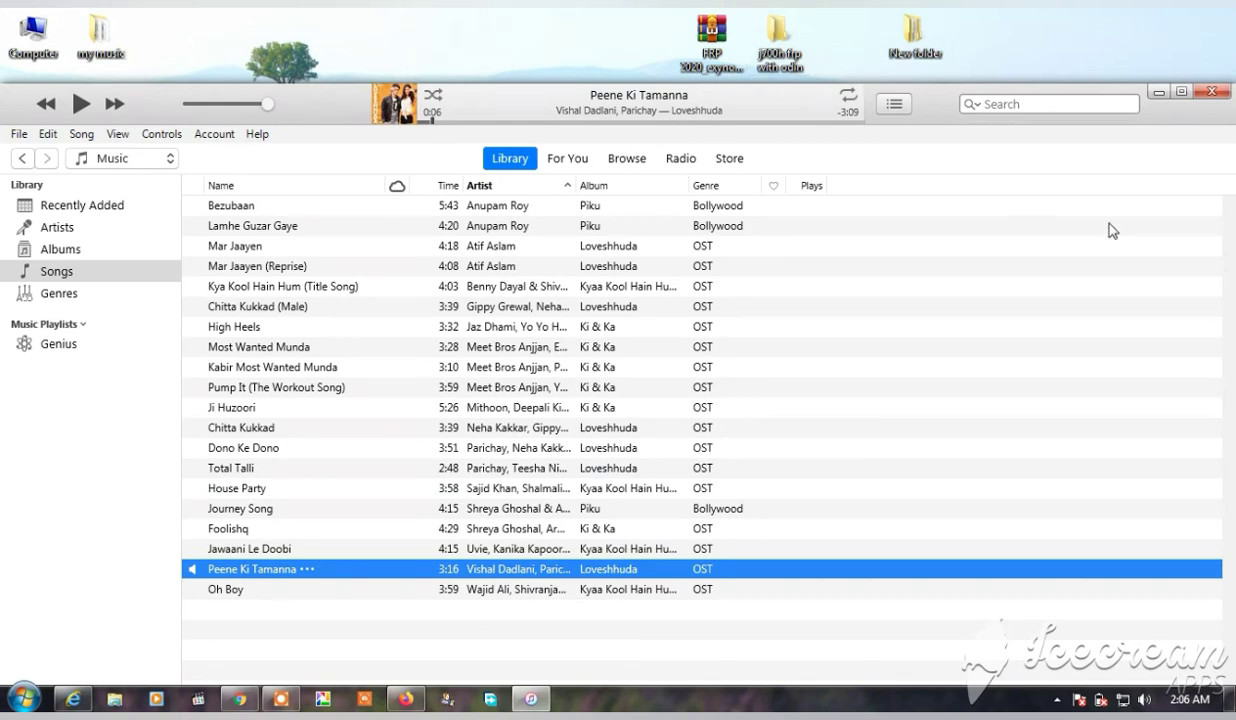
left_click_drag(1230, 307, 1022, 284)
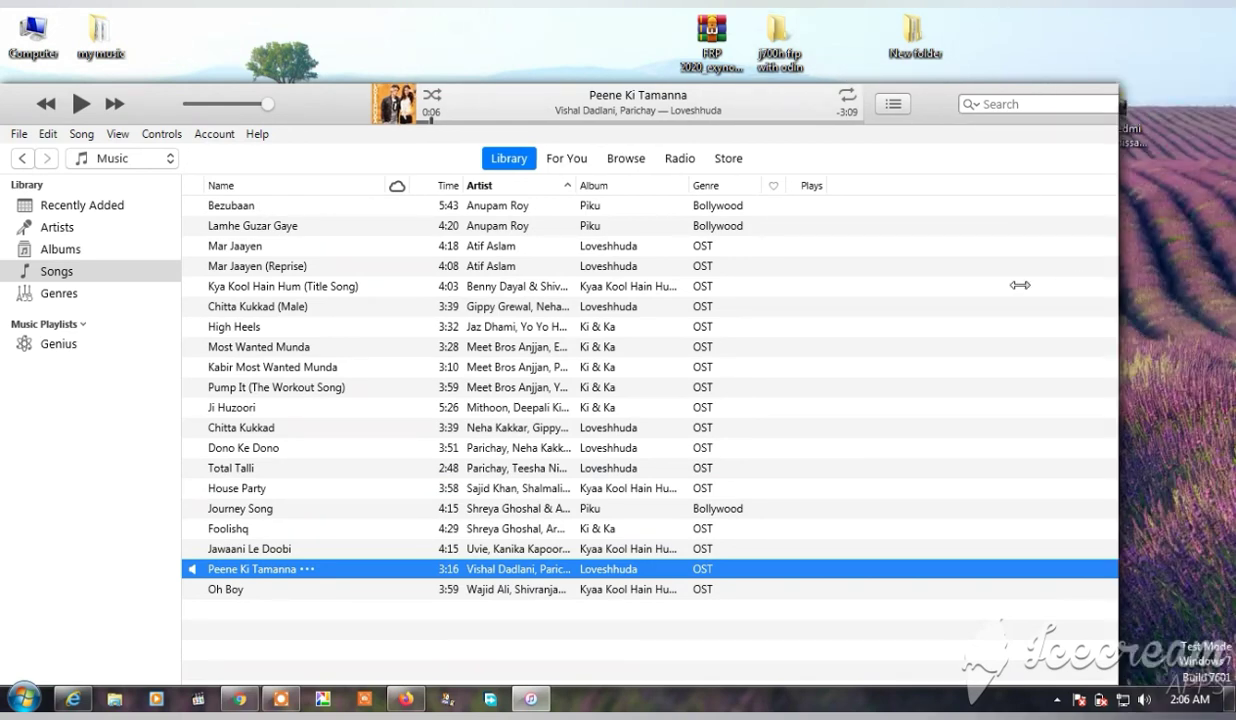
left_click_drag(498, 103, 740, 96)
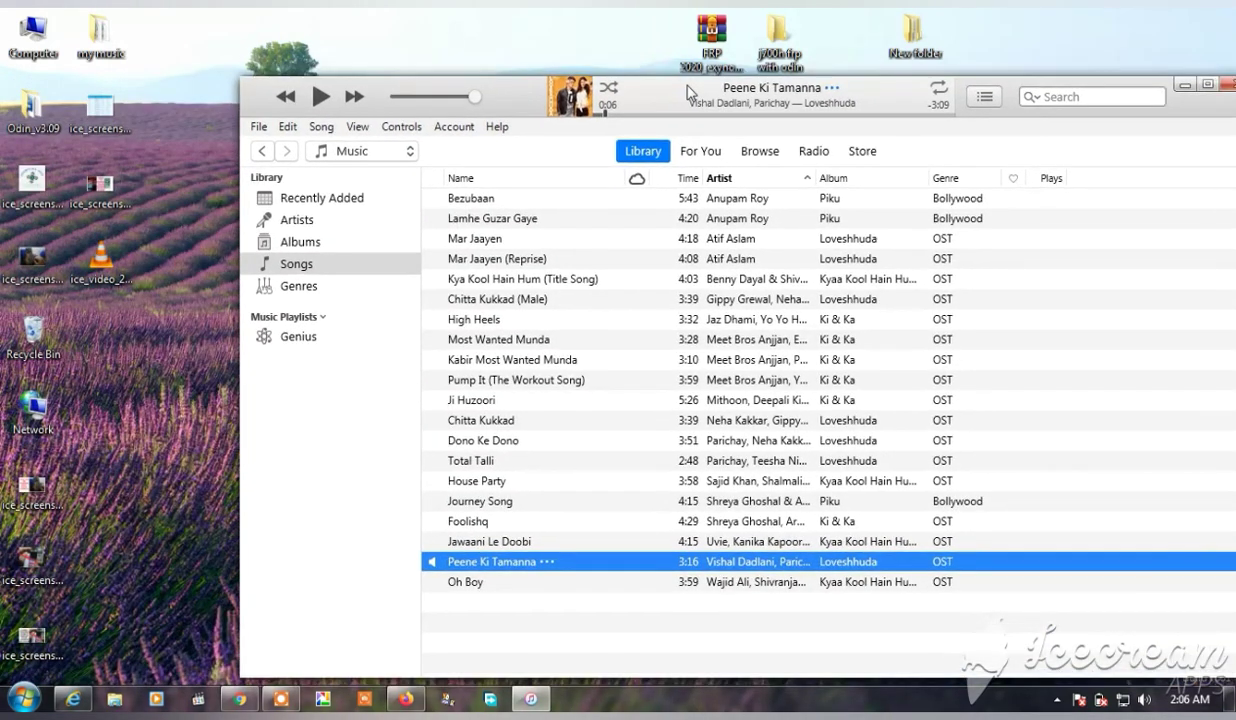
Open the my music folder from the desktop and place its window so the iTunes song list stays partly uncovered
left_click(98, 36)
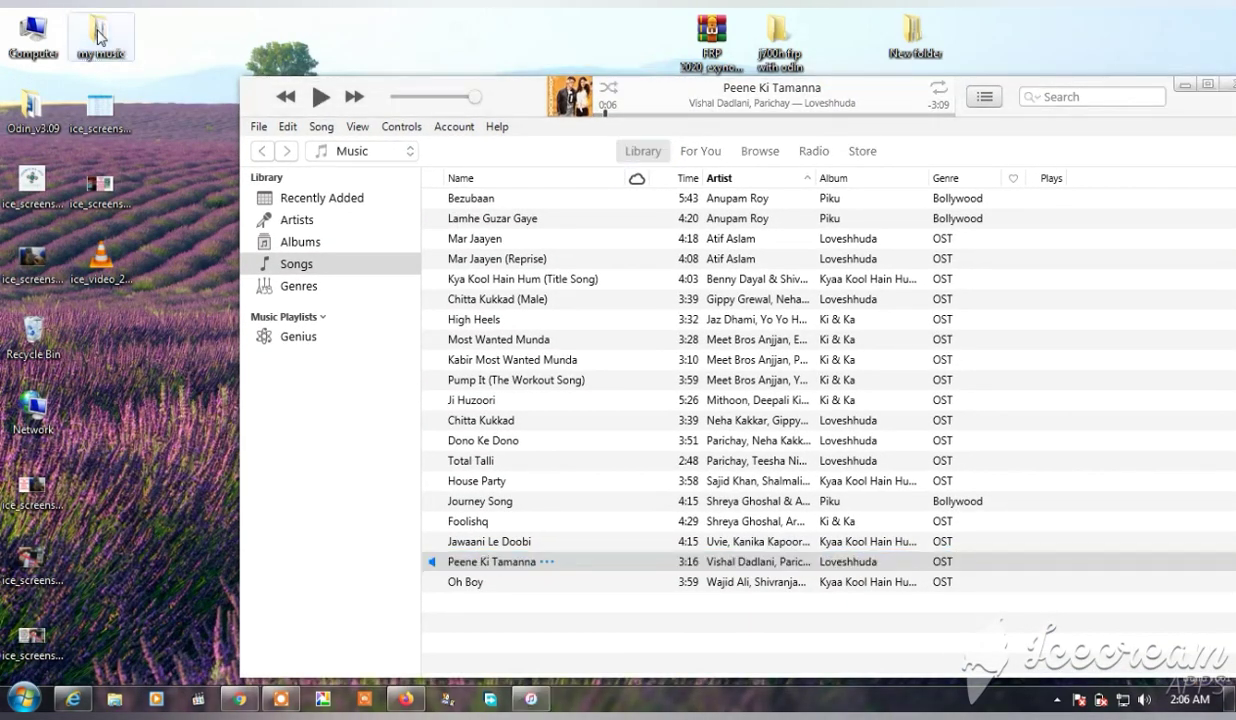
double_click(98, 36)
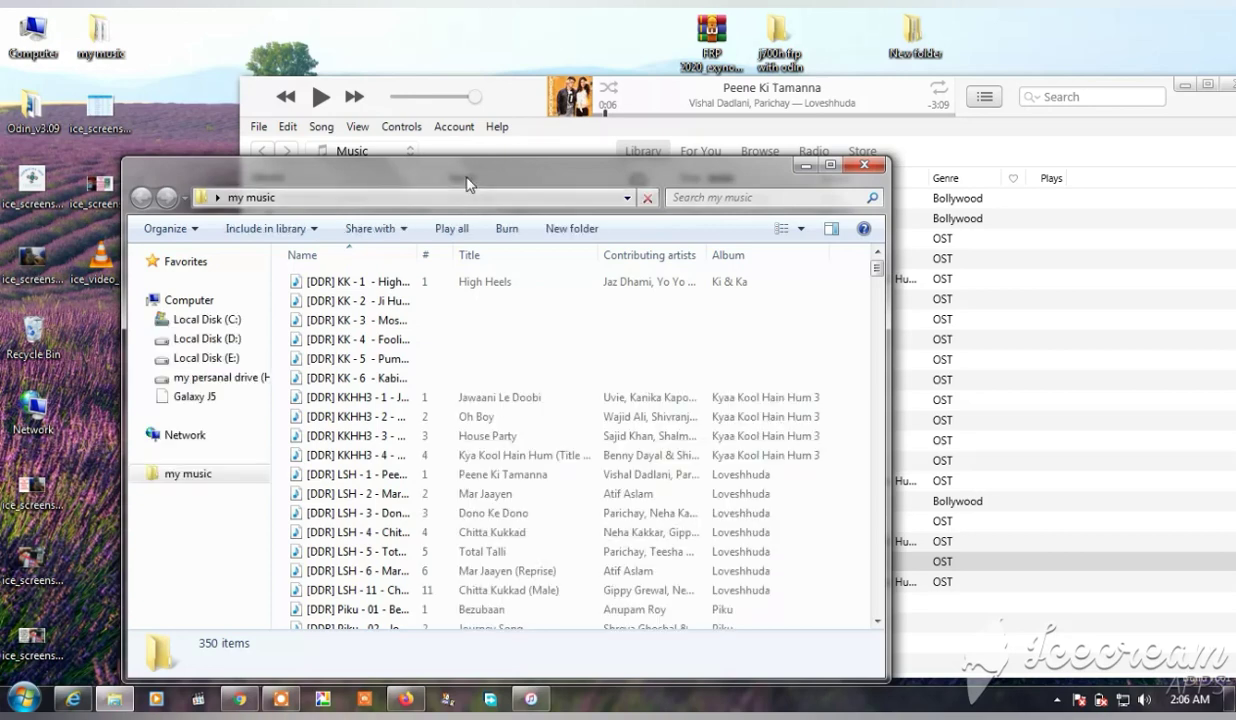
left_click_drag(468, 182, 318, 68)
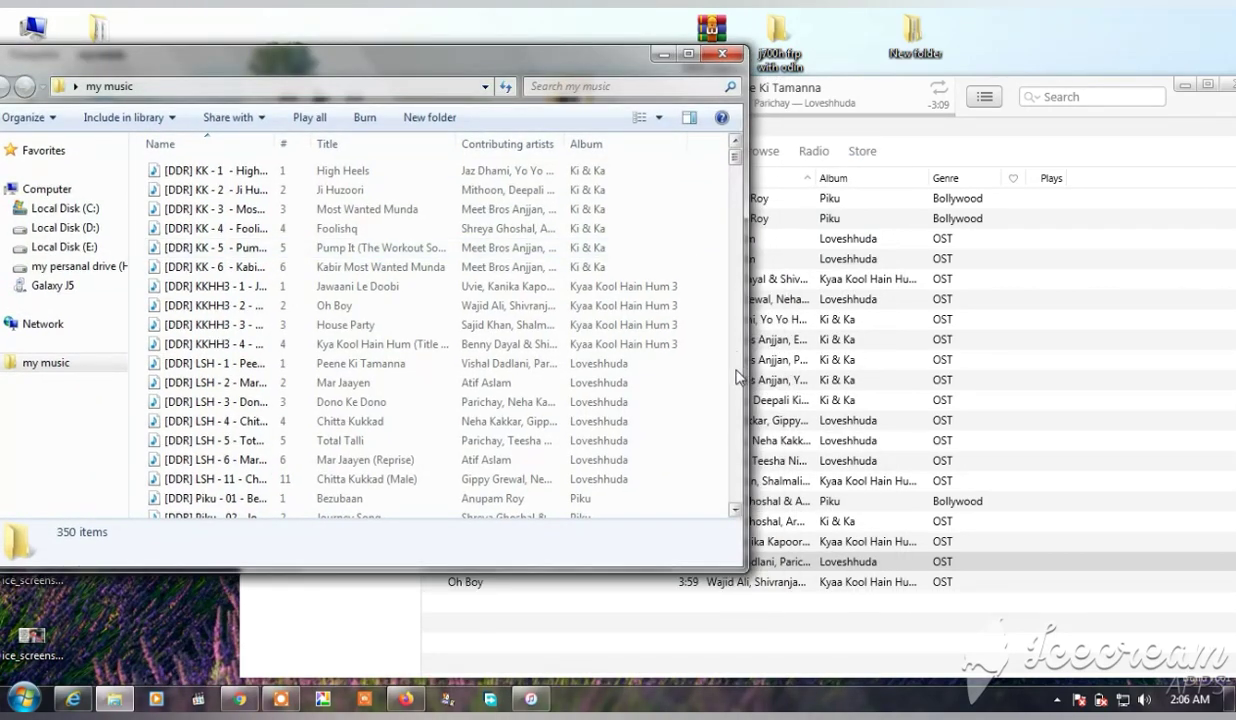
Add the 22 songs from "[MN] 01 Brothers A..." through the eighth "[Songs.PK] Udit Nar..." track to the iTunes song list, and close the my music folder
scroll(737, 376, "down", 15)
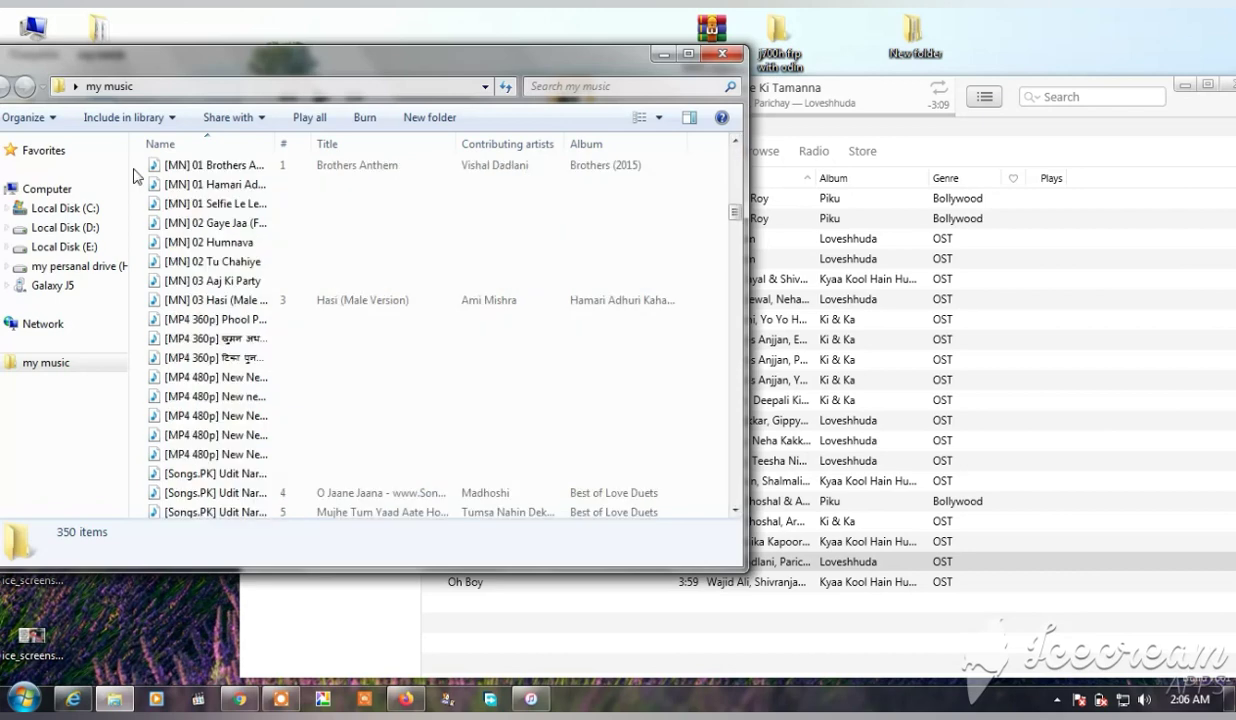
key("ctrl+a")
scroll(432, 295, "down", 1)
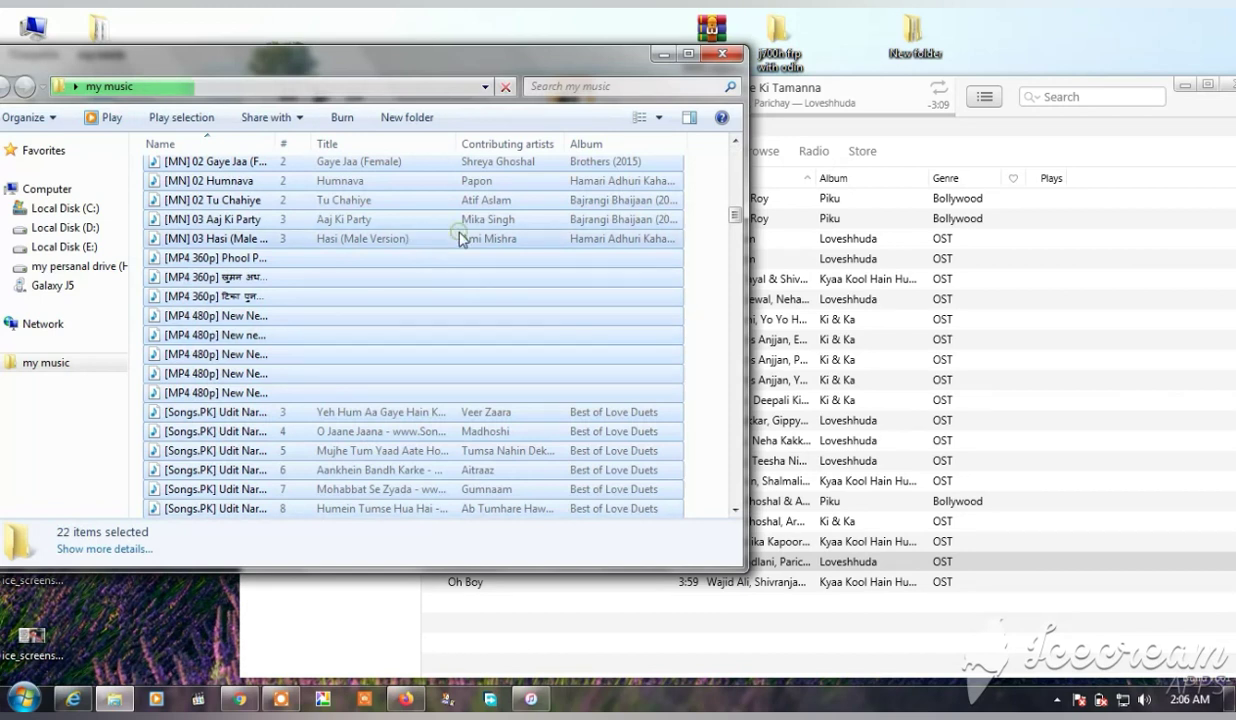
left_click_drag(546, 357, 852, 395)
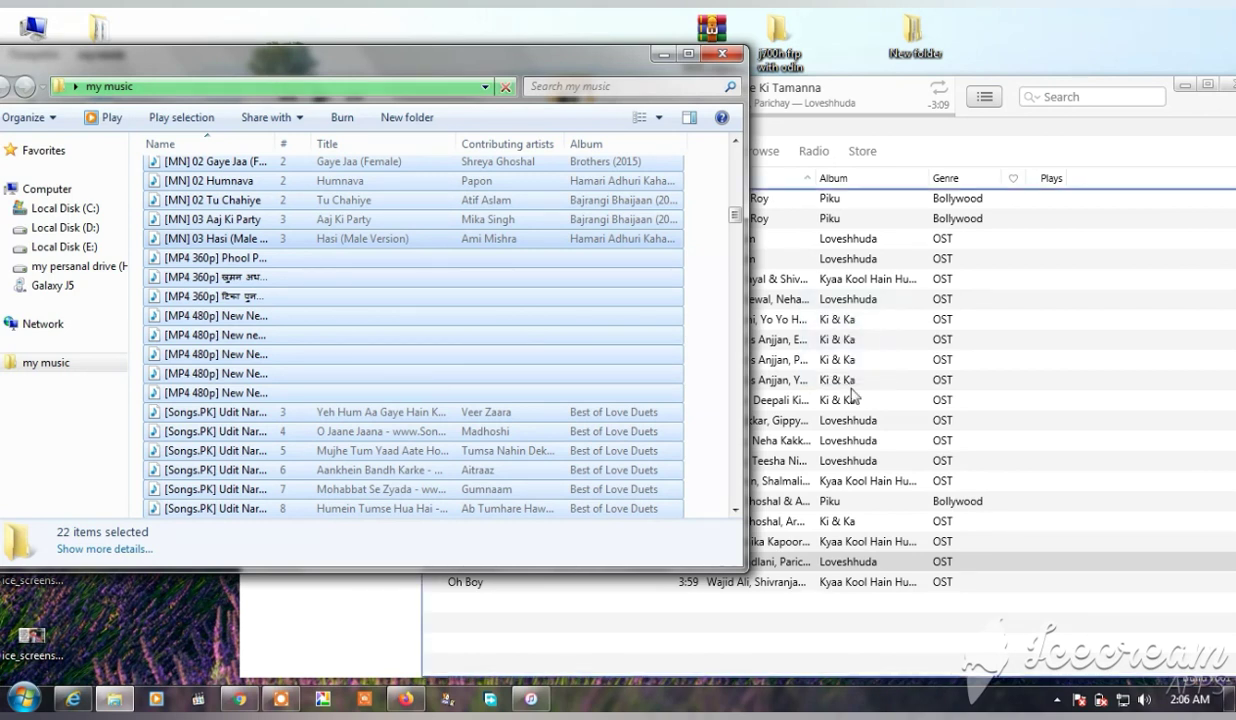
left_click(716, 55)
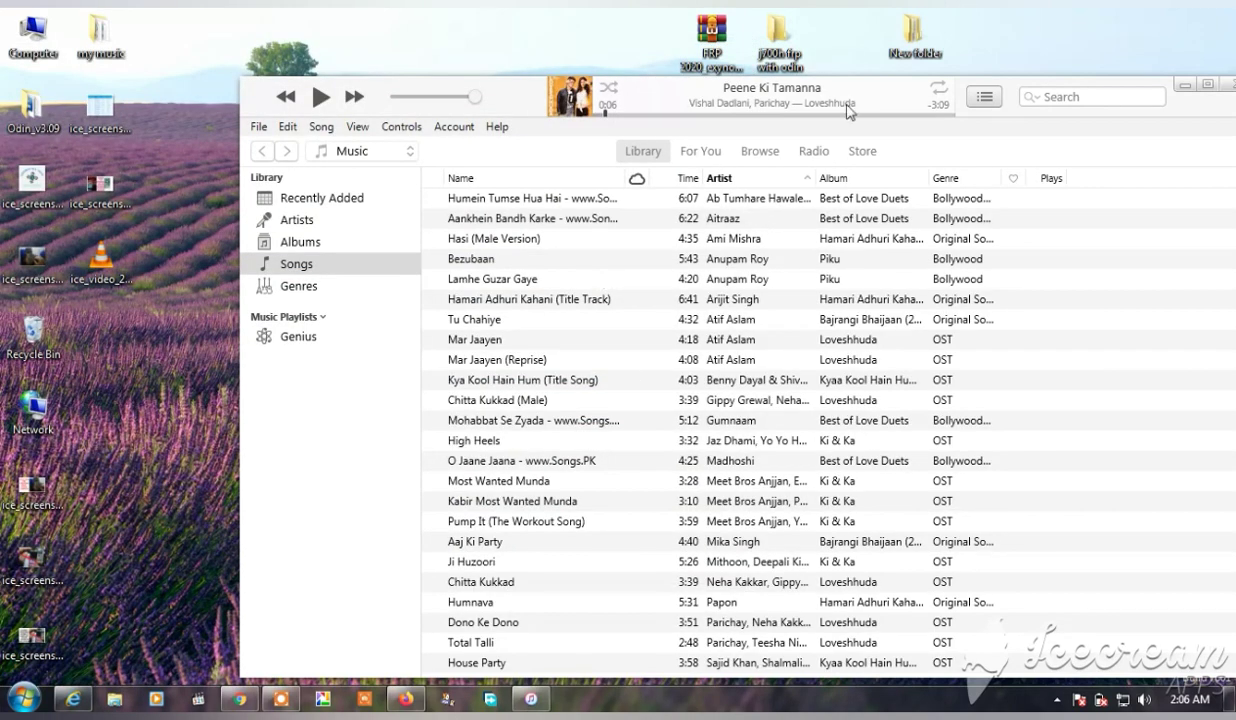
Maximize the iTunes window, and resume playback with "House Party" selected in the song list
left_click(1207, 86)
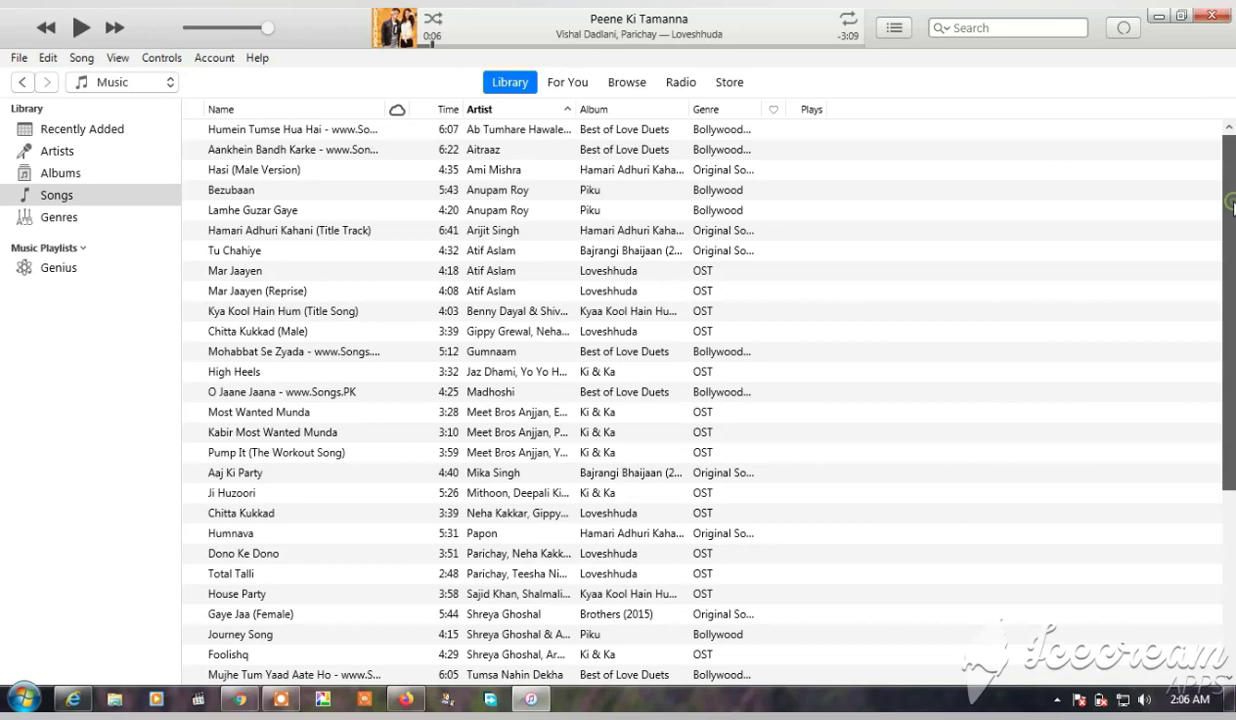
left_click_drag(1231, 205, 1231, 425)
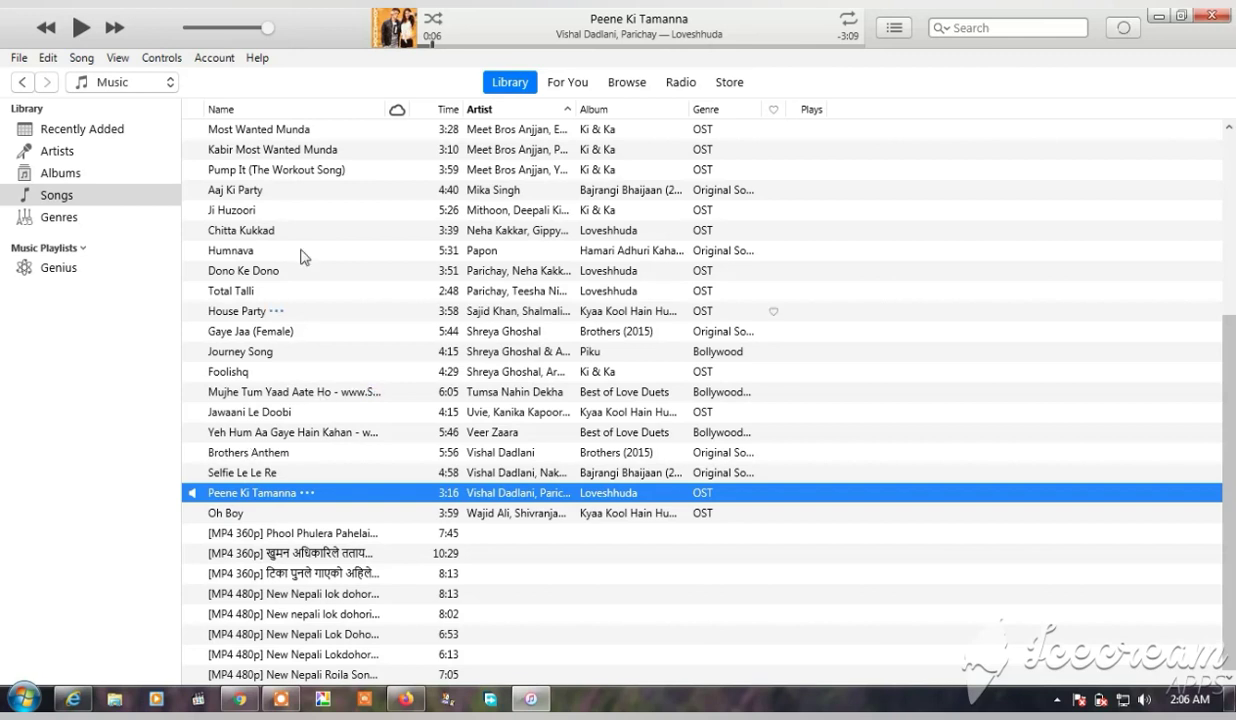
left_click(252, 314)
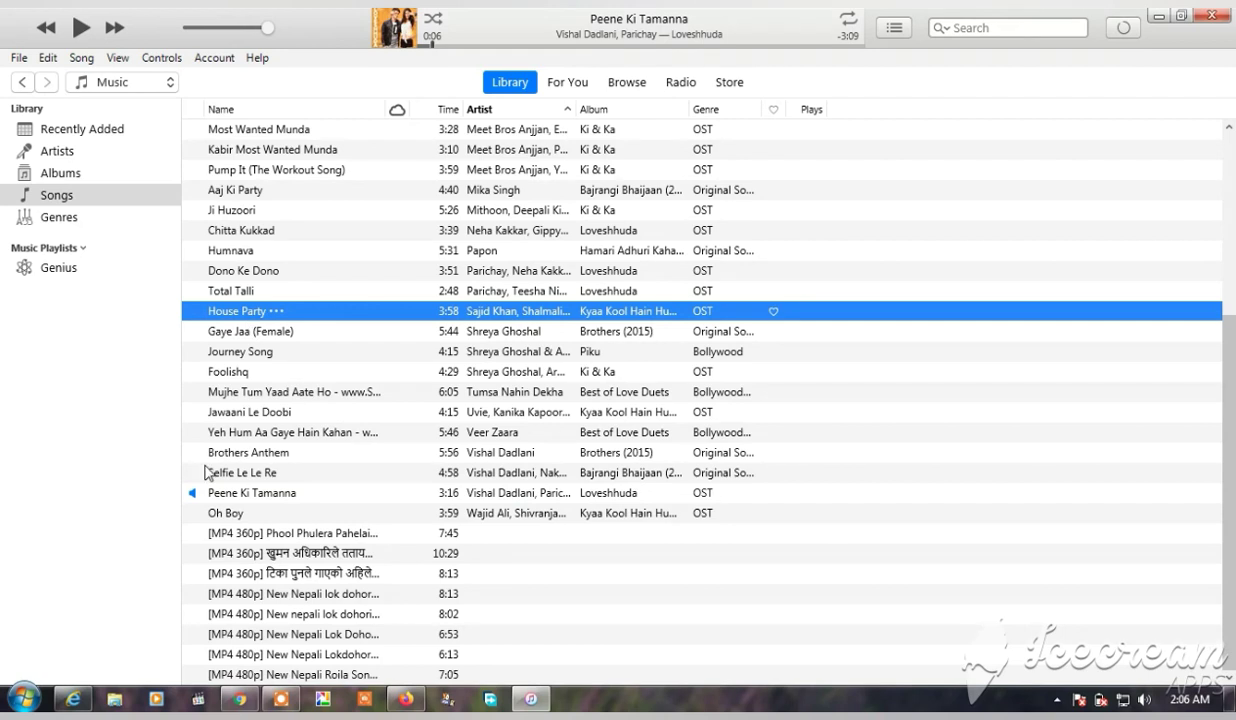
left_click(199, 485)
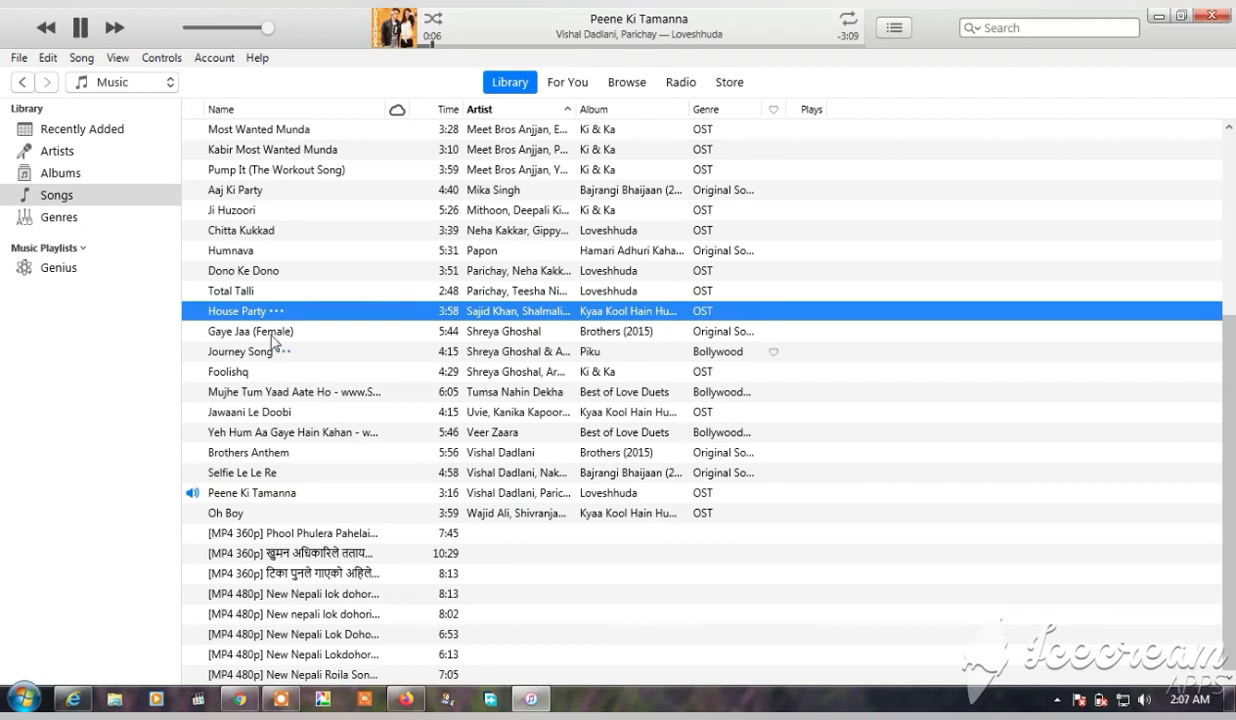
Play "Humnava", "Dono Ke Dono" and "Most Wanted Munda" in turn from the song list, and pause playback
left_click(254, 258)
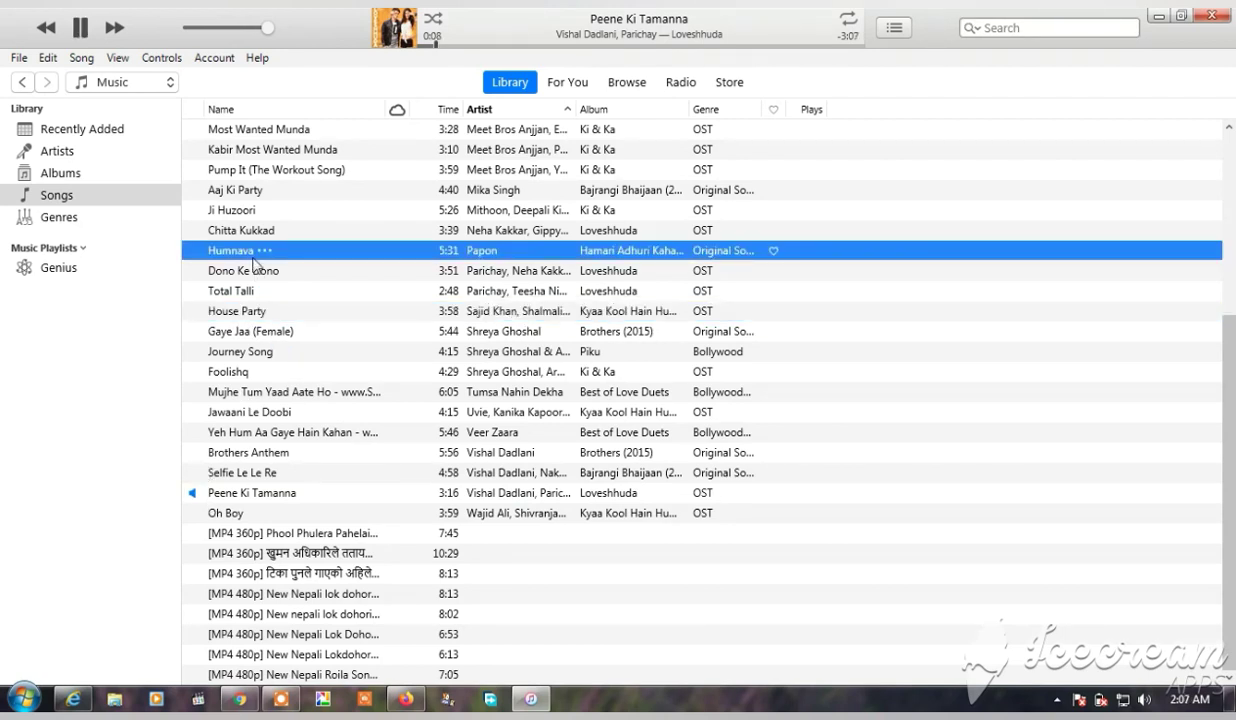
left_click(254, 261)
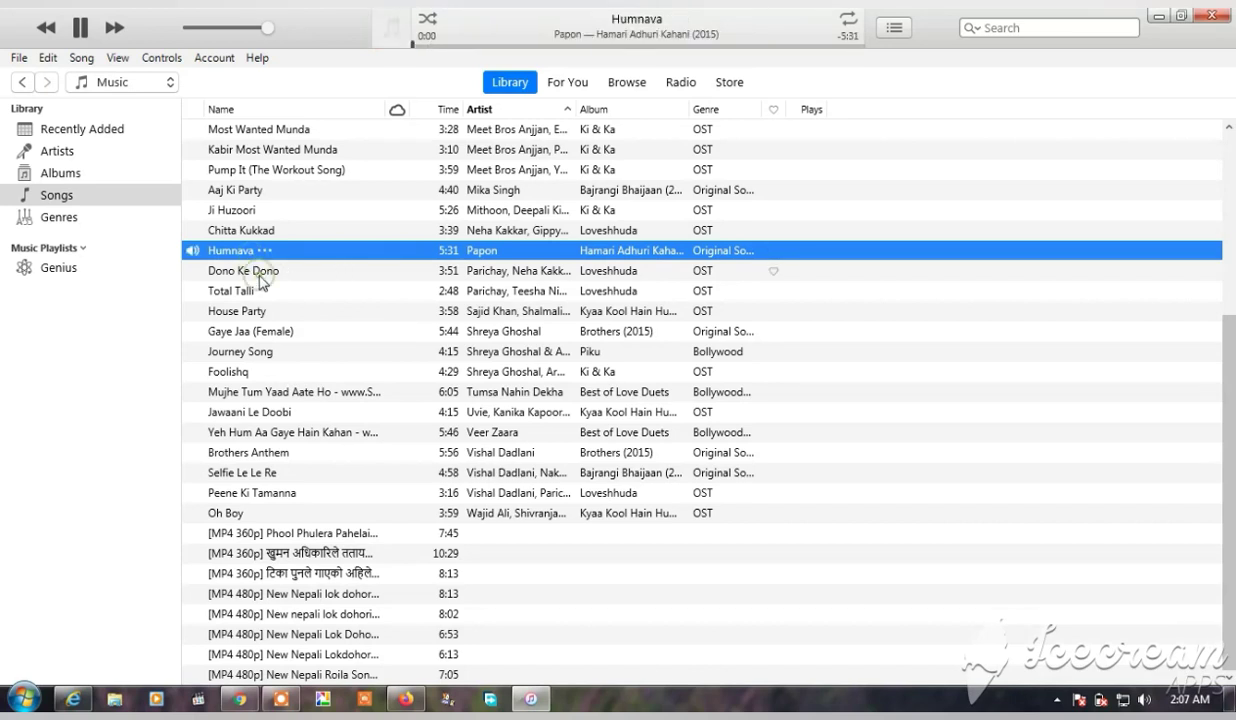
double_click(259, 275)
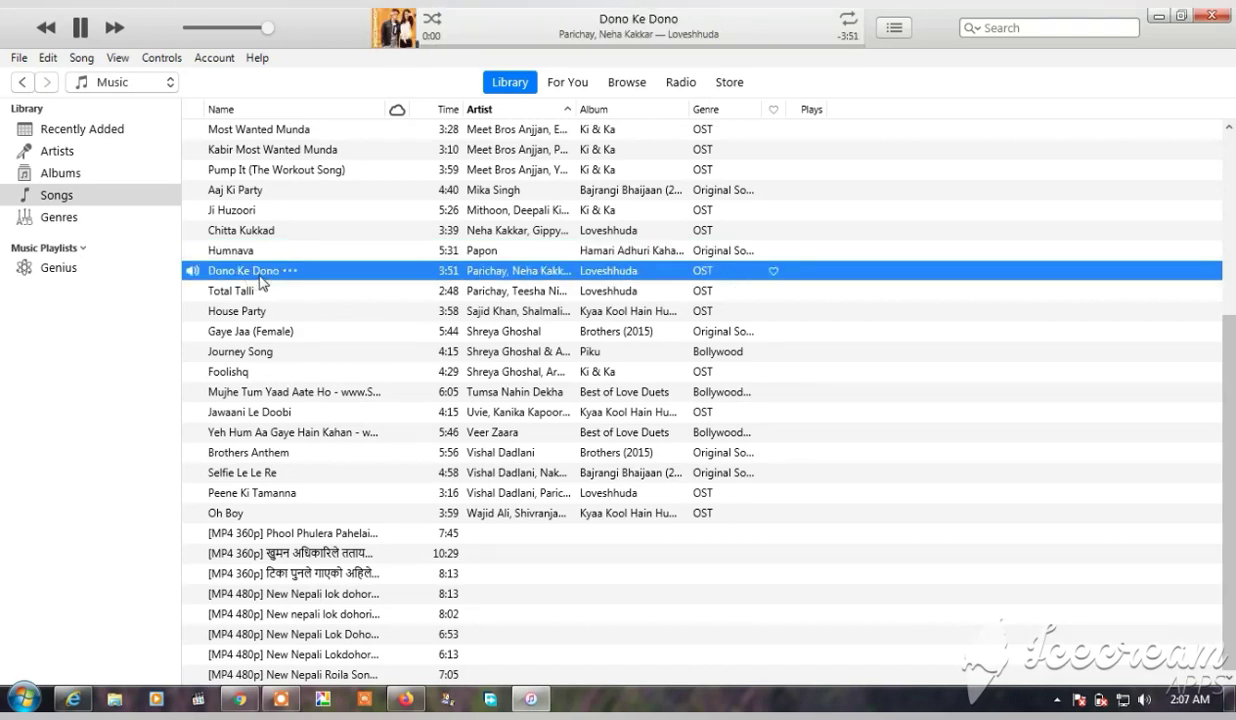
left_click(276, 131)
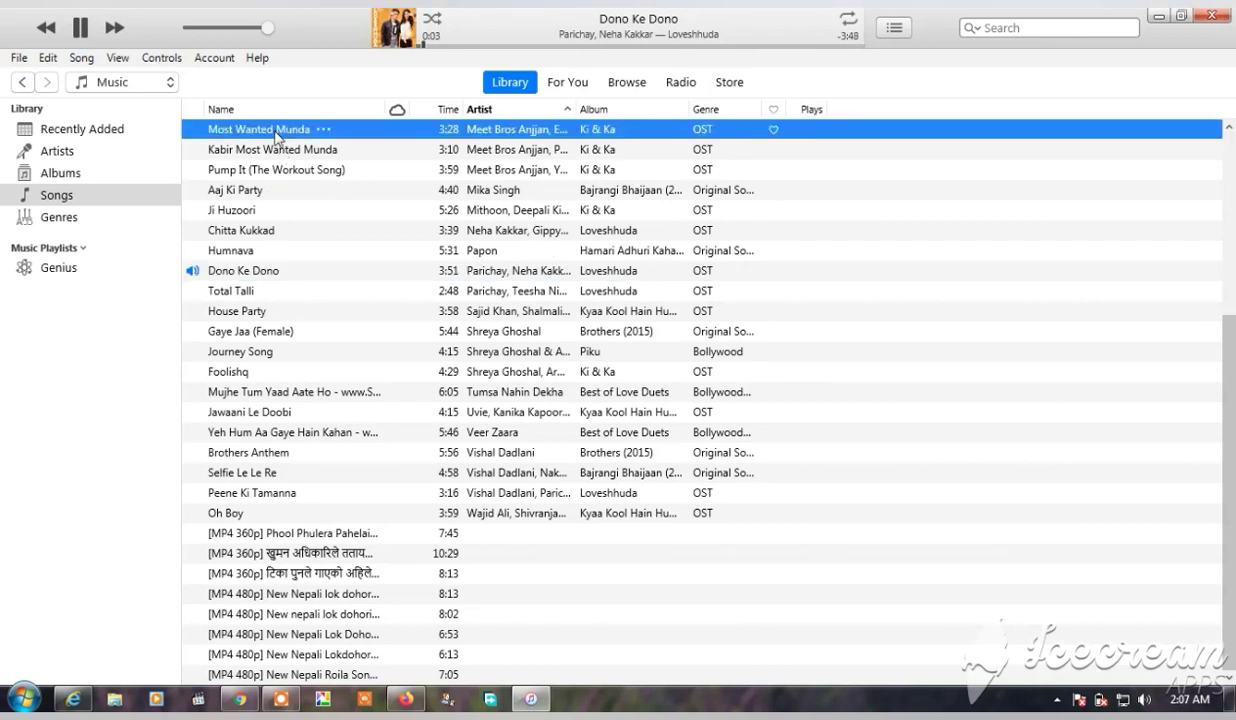
double_click(276, 131)
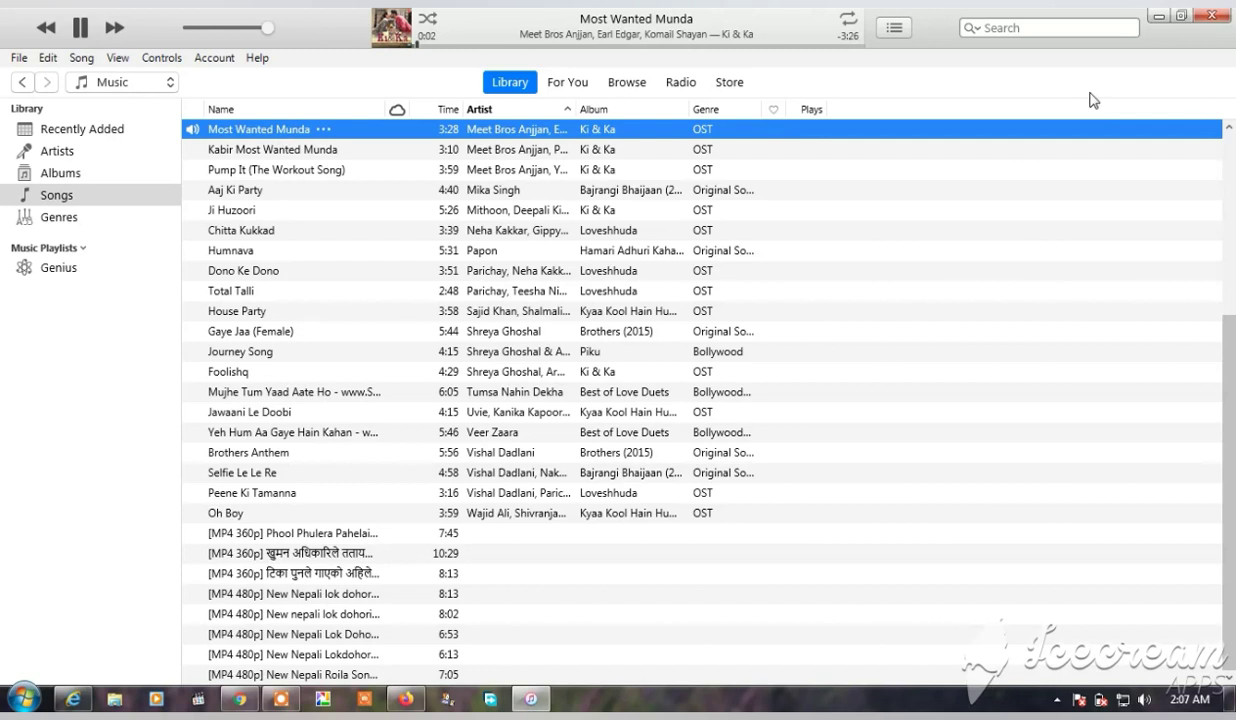
key("space")
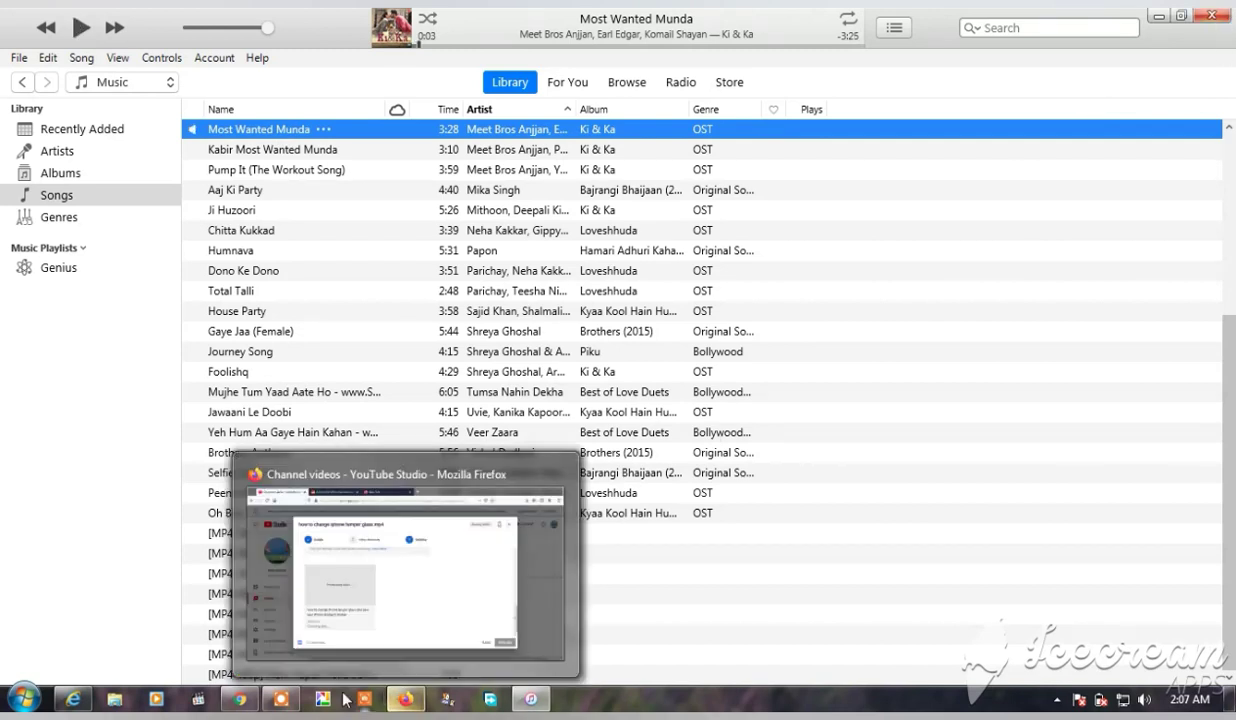
mouse_move(280, 703)
left_click(280, 703)
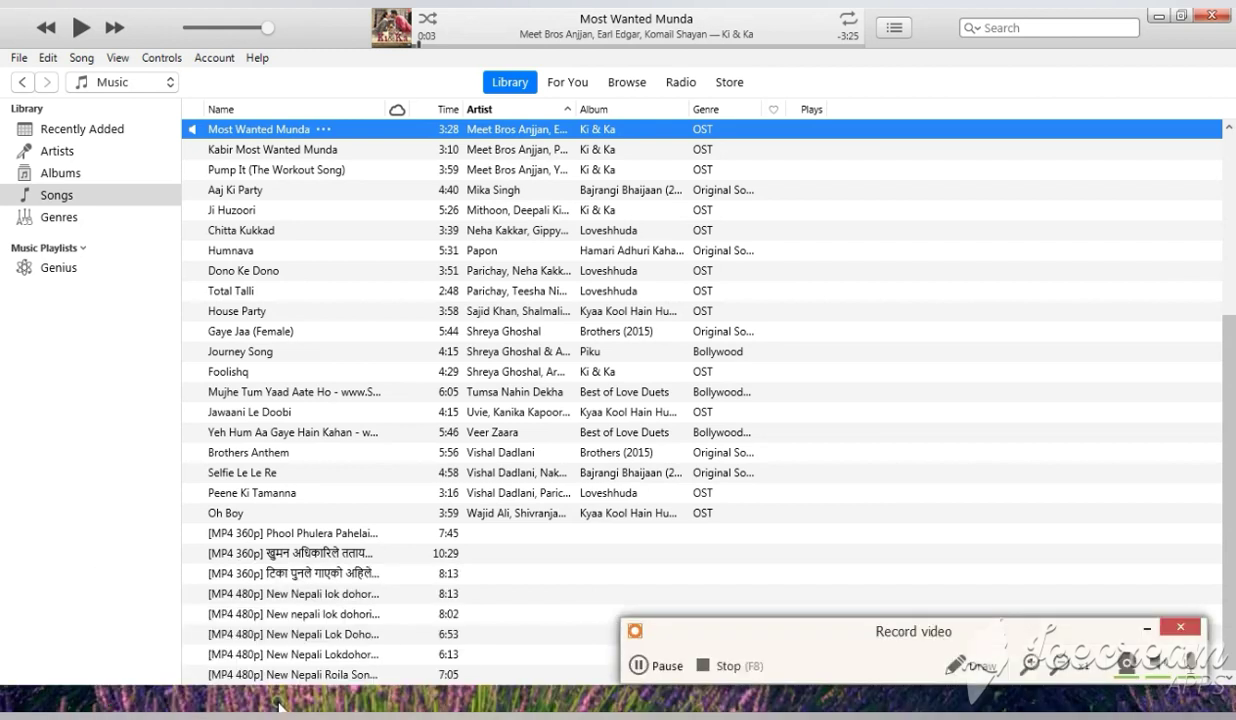